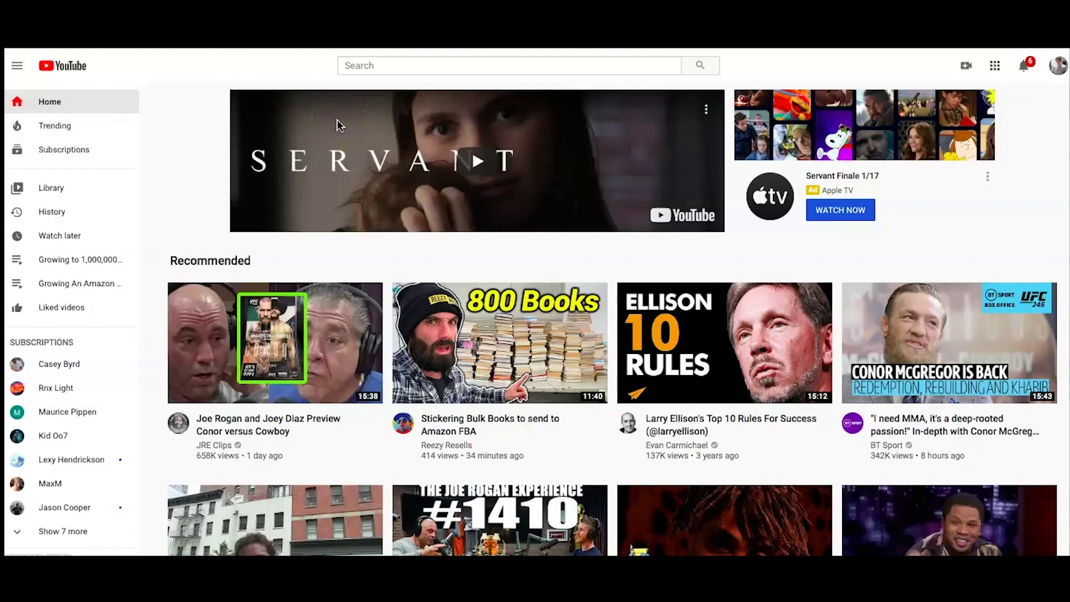
Step: Start uploading 24HoursTikTok.mp4 by dropping it into the Upload video dialog
{"action": "left_click", "coordinate": [966, 68]}
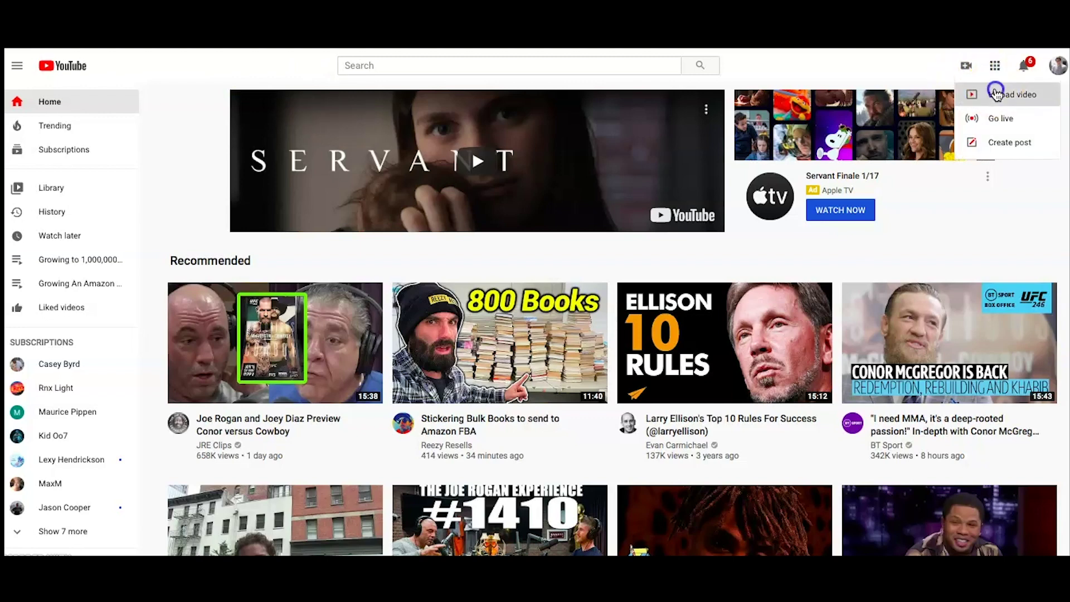
{"action": "left_click", "coordinate": [996, 93]}
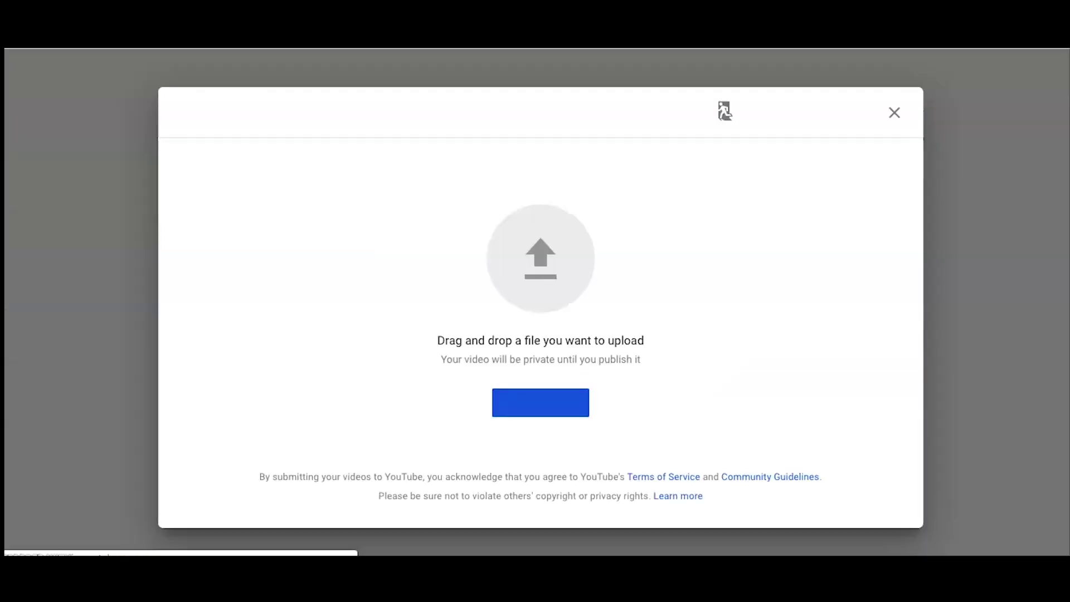
{"action": "left_click_drag", "start_coordinate": [103, 554], "coordinate": [509, 439]}
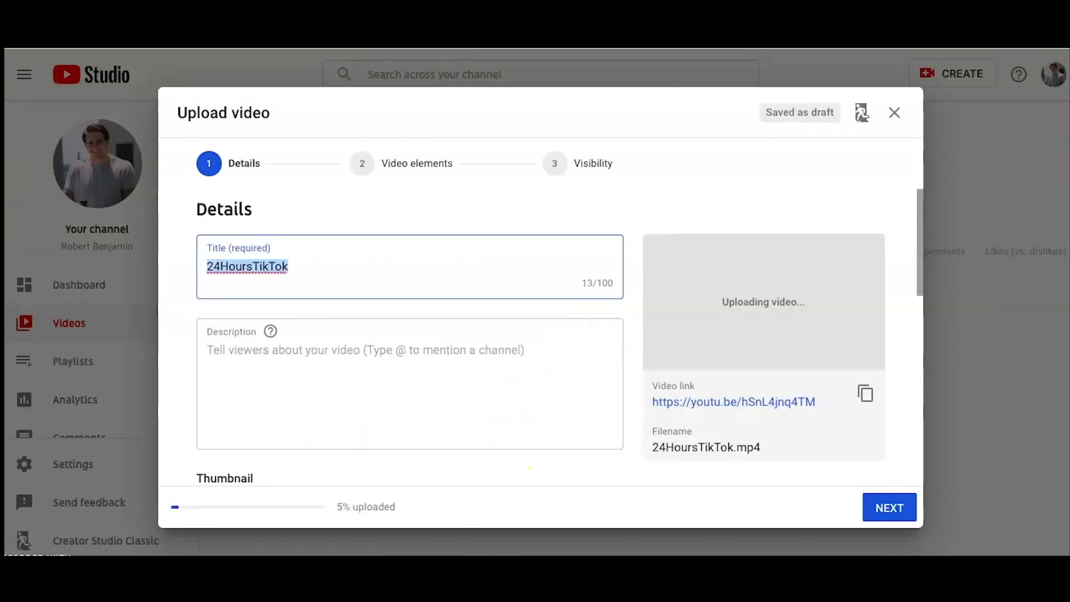
Step: Replace the title with 'How To Go Viral on TikTok in 24 Hours (TUTORIAL)' from the notes
{"action": "scroll", "coordinate": [671, 276], "scroll_direction": "down", "scroll_amount": 3}
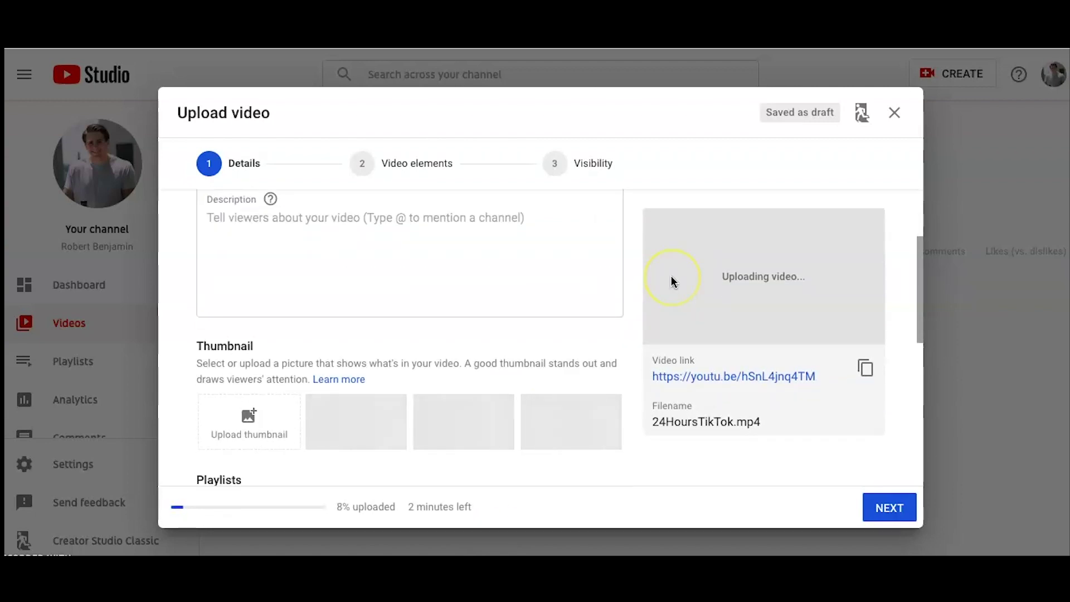
{"action": "scroll", "coordinate": [671, 276], "scroll_direction": "up", "scroll_amount": 2}
{"action": "key", "text": "super+Tab"}
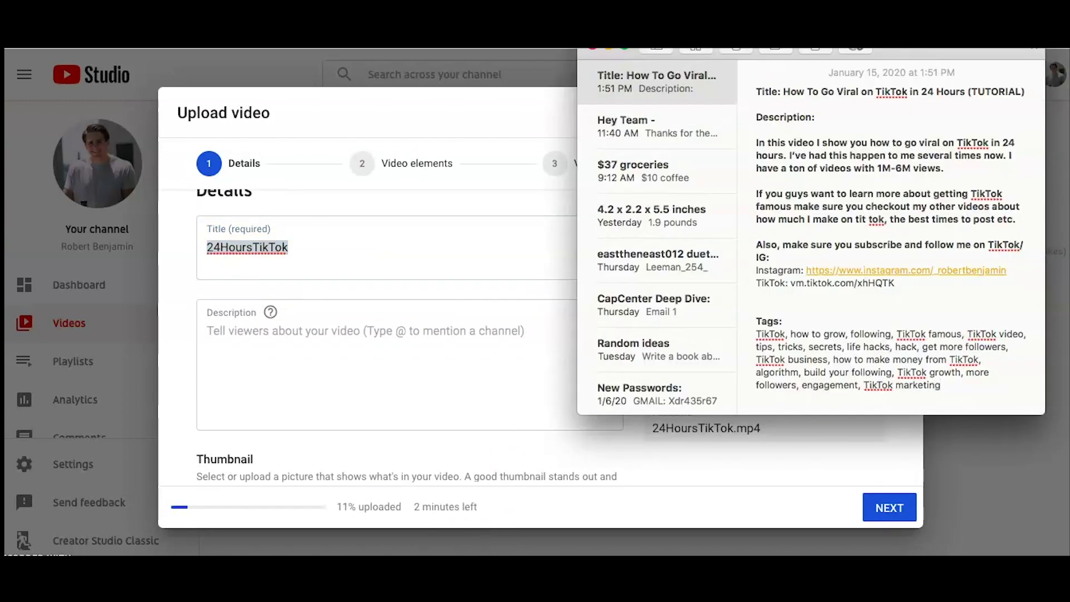
{"action": "left_click_drag", "start_coordinate": [783, 91], "coordinate": [1025, 92]}
{"action": "key", "text": "super+c"}
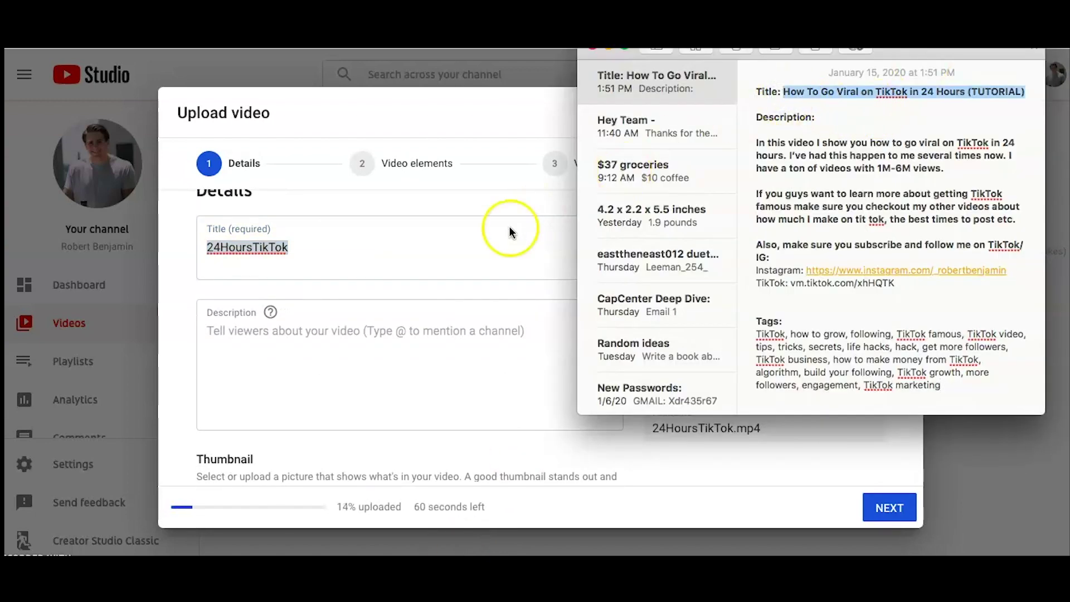
{"action": "key", "text": "super+Tab"}
{"action": "key", "text": "super+v"}
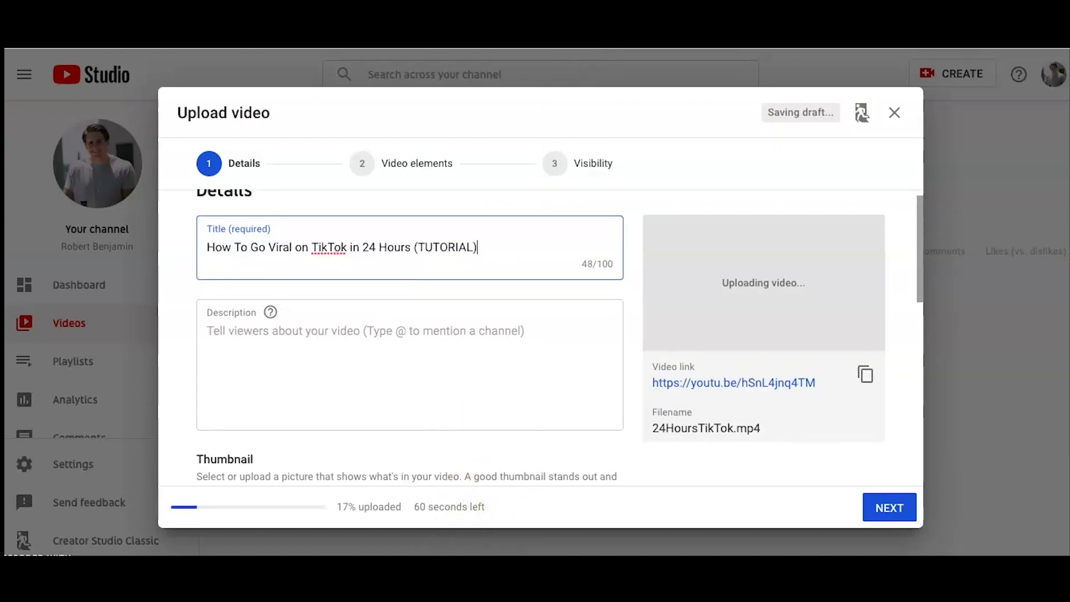
Step: Copy the prepared description from the notes into the empty Description box
{"action": "key", "text": "super+Tab"}
{"action": "left_click", "coordinate": [757, 142]}
{"action": "left_click_drag", "start_coordinate": [756, 143], "coordinate": [892, 298]}
{"action": "key", "text": "super+c"}
{"action": "key", "text": "super+Tab"}
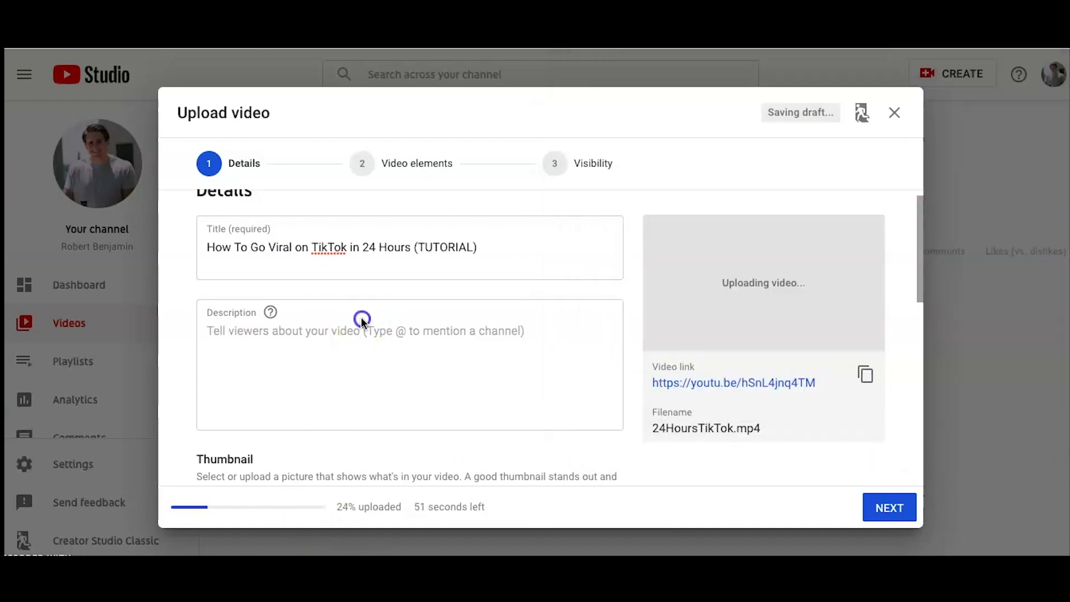
{"action": "left_click", "coordinate": [360, 316]}
{"action": "key", "text": "super+v"}
{"action": "scroll", "coordinate": [345, 344], "scroll_direction": "down", "scroll_amount": 3}
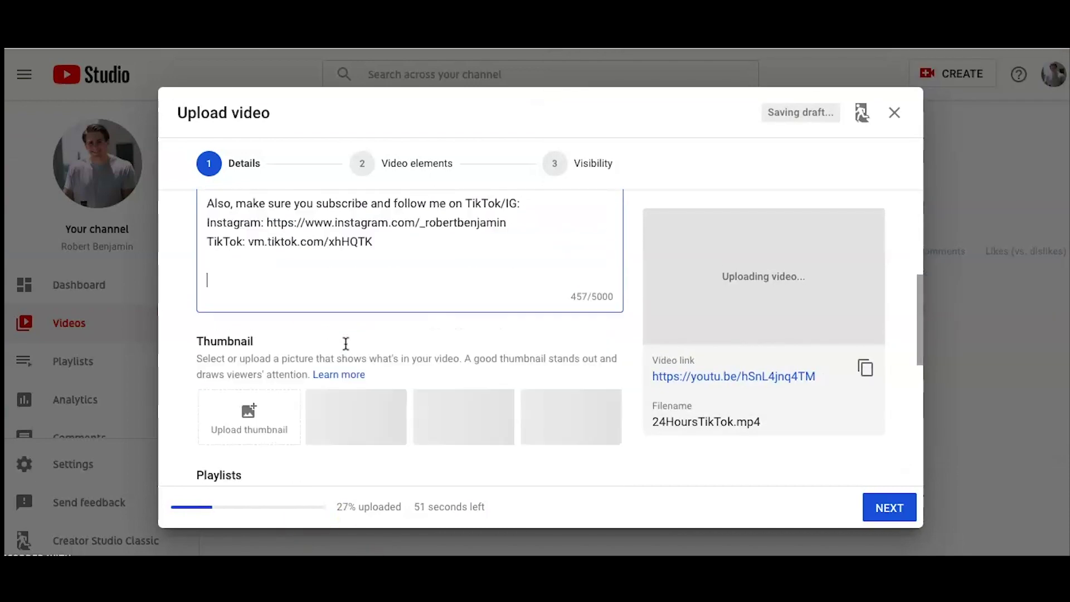
Step: Set 24HoursTikTok.jpg from the Downloads folder as the custom thumbnail
{"action": "left_click", "coordinate": [252, 380]}
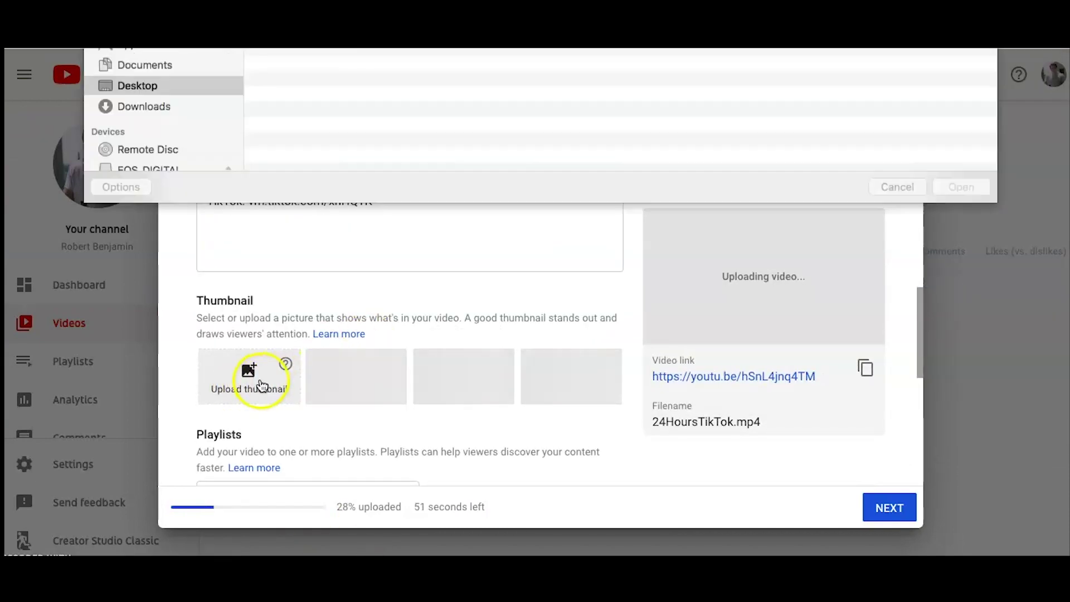
{"action": "left_click", "coordinate": [166, 226]}
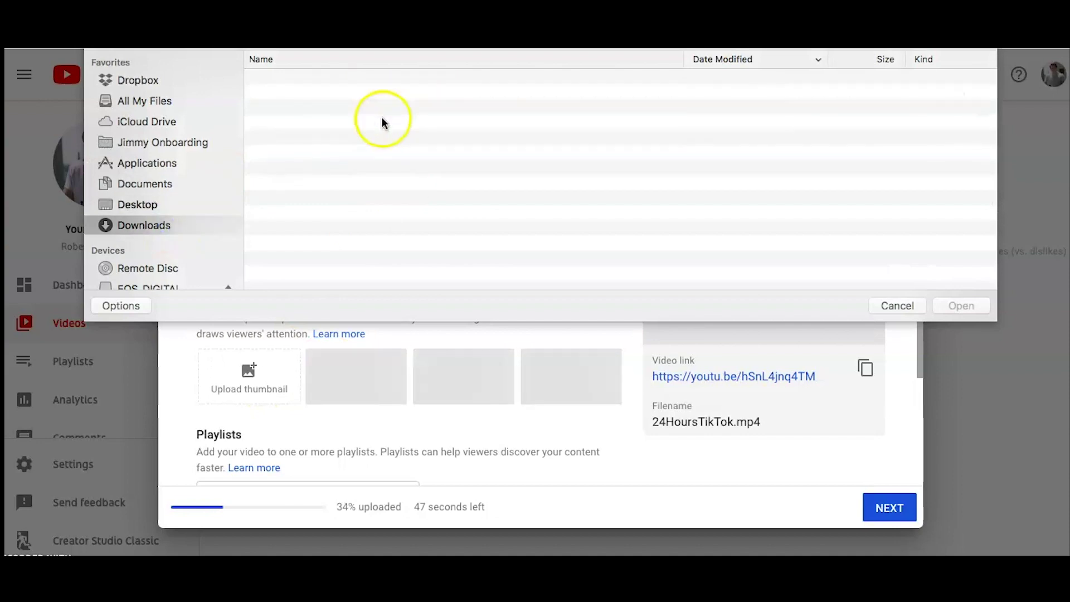
{"action": "left_click", "coordinate": [427, 95]}
{"action": "double_click", "coordinate": [428, 94]}
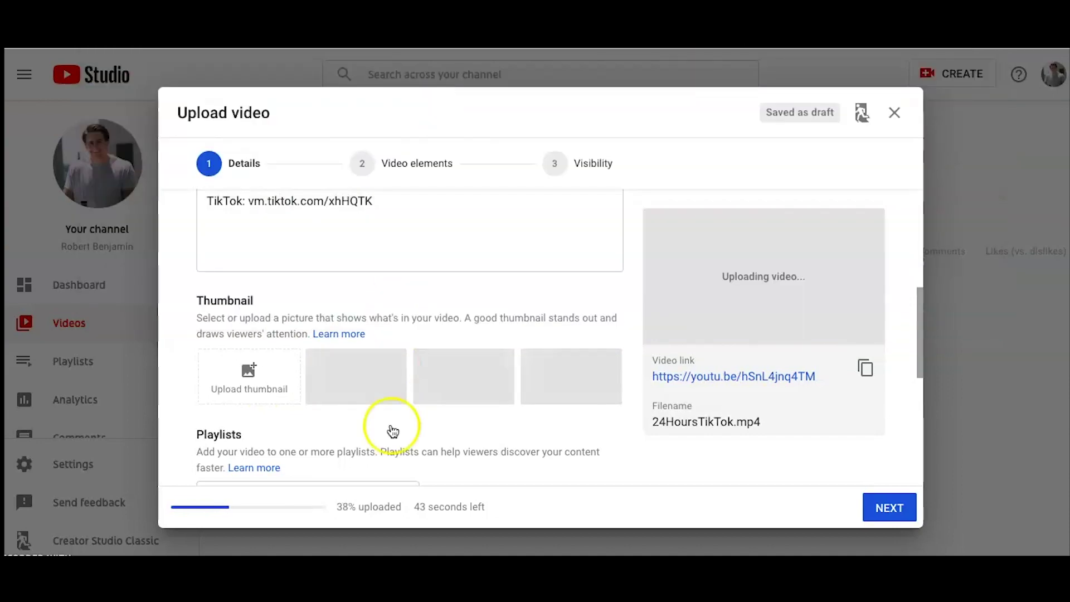
{"action": "scroll", "coordinate": [407, 409], "scroll_direction": "up", "scroll_amount": 10}
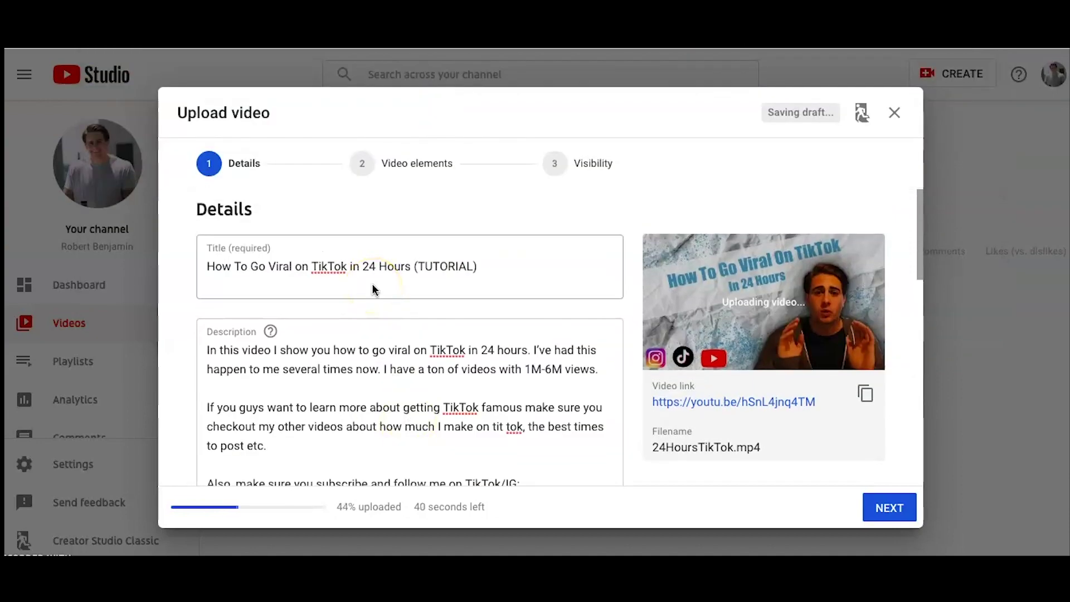
{"action": "scroll", "coordinate": [372, 286], "scroll_direction": "down", "scroll_amount": 6}
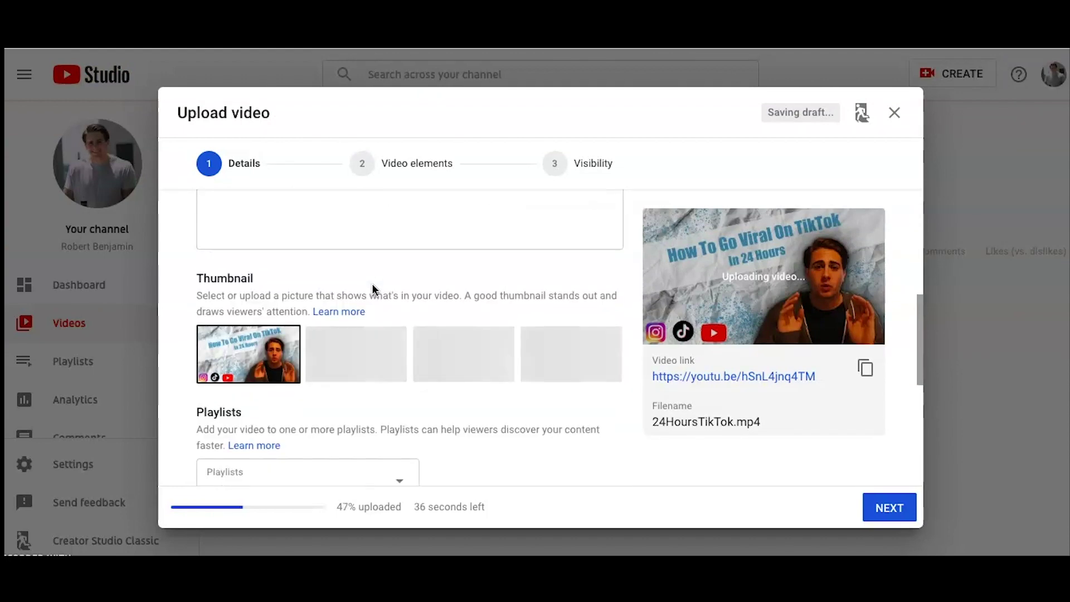
{"action": "scroll", "coordinate": [372, 285], "scroll_direction": "down", "scroll_amount": 3}
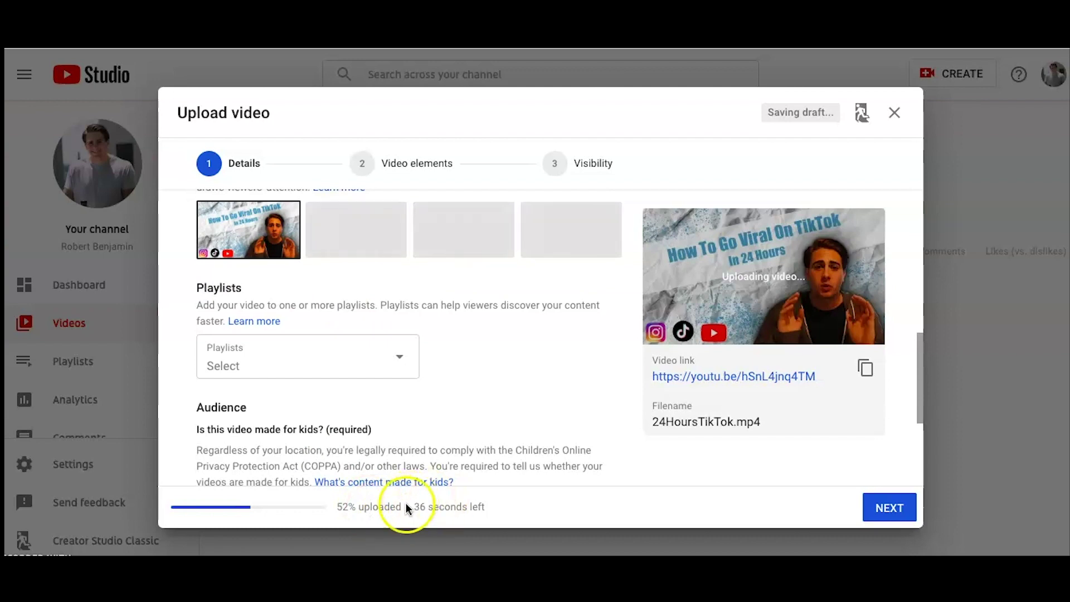
Step: Add the video to the Growing to 1,000,000 Followers playlist
{"action": "left_click", "coordinate": [390, 348]}
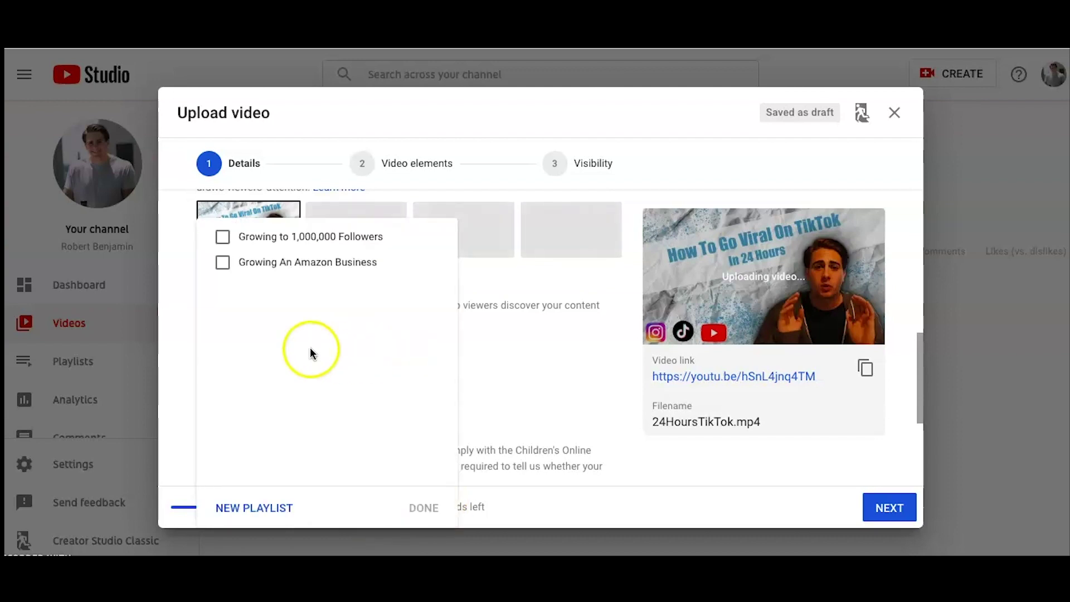
{"action": "left_click", "coordinate": [169, 383]}
{"action": "left_click", "coordinate": [261, 357]}
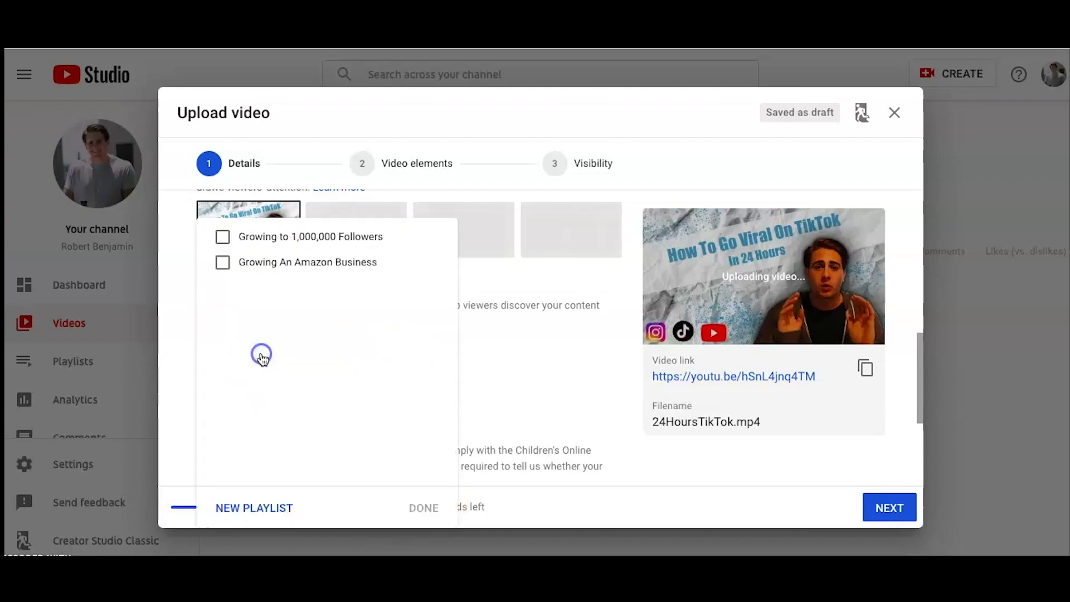
{"action": "left_click", "coordinate": [240, 239]}
{"action": "left_click", "coordinate": [424, 507]}
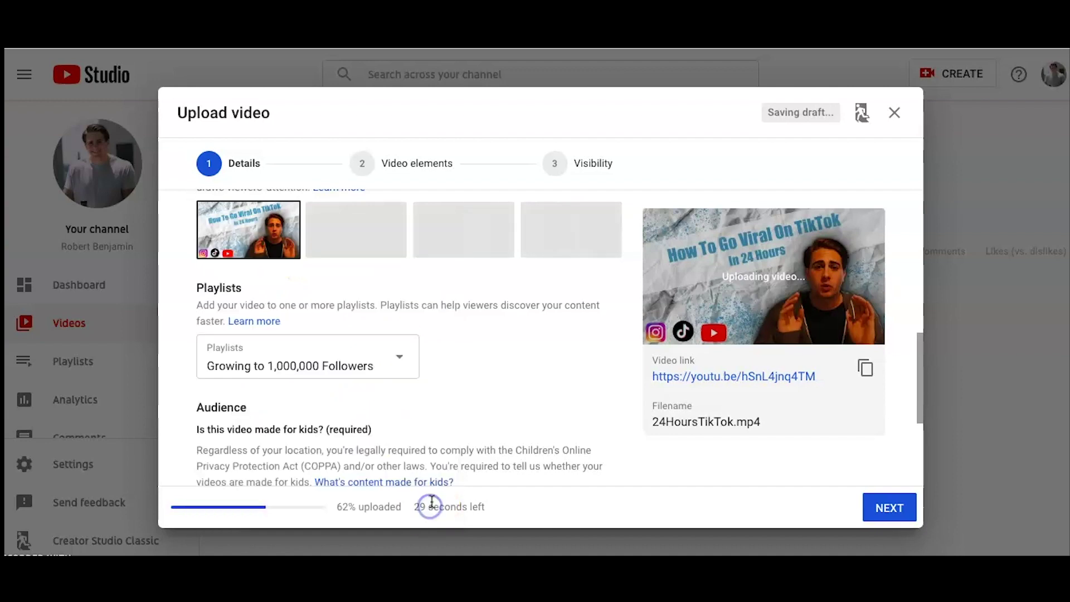
Step: Mark the video as not made for kids and reveal the additional settings
{"action": "scroll", "coordinate": [490, 418], "scroll_direction": "down", "scroll_amount": 3}
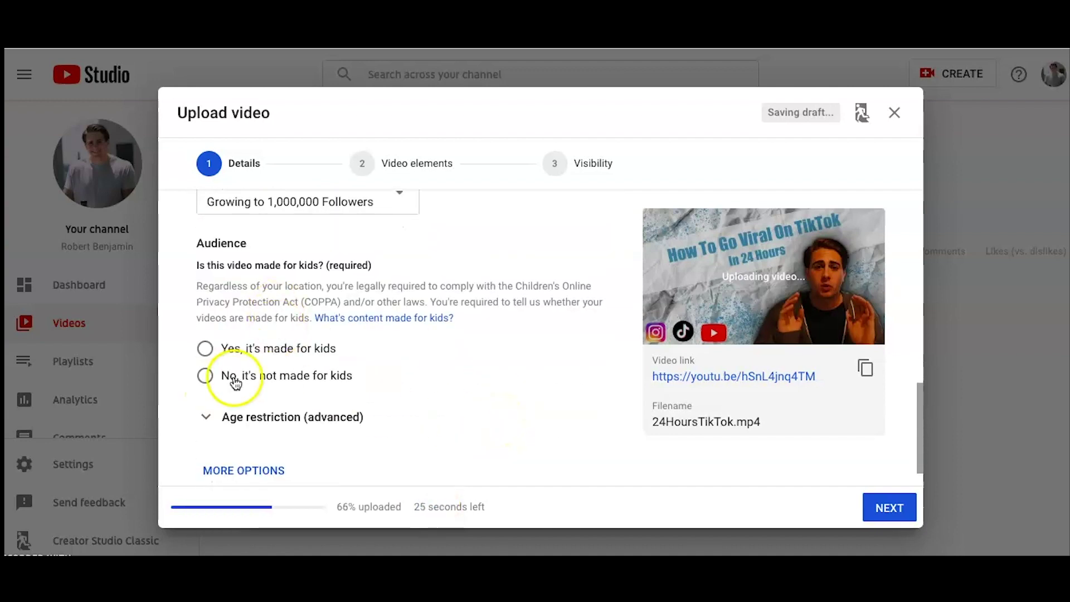
{"action": "left_click", "coordinate": [205, 377]}
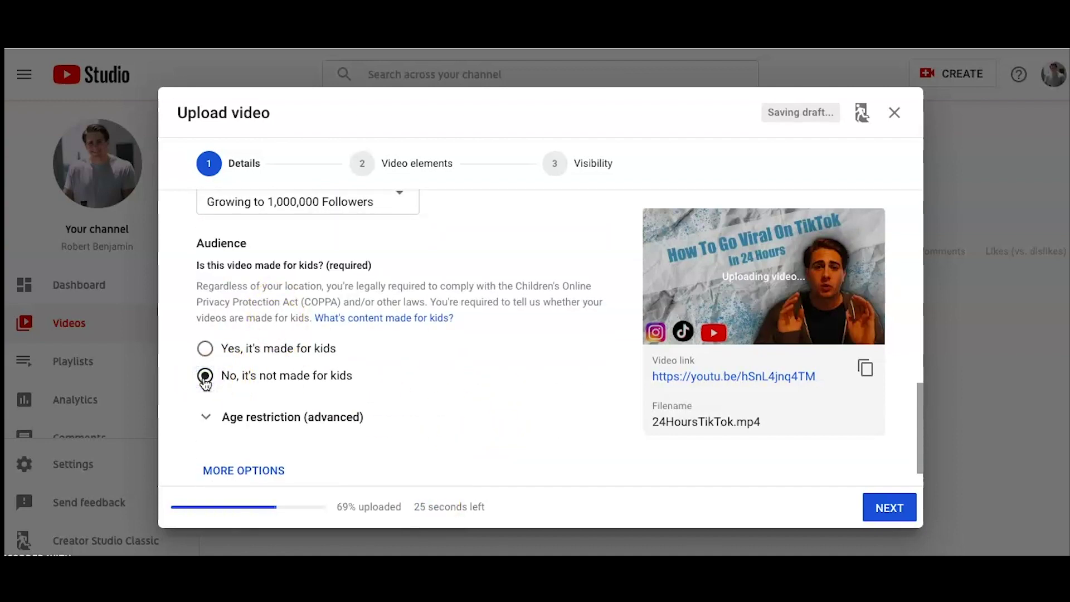
{"action": "scroll", "coordinate": [436, 349], "scroll_direction": "down", "scroll_amount": 1}
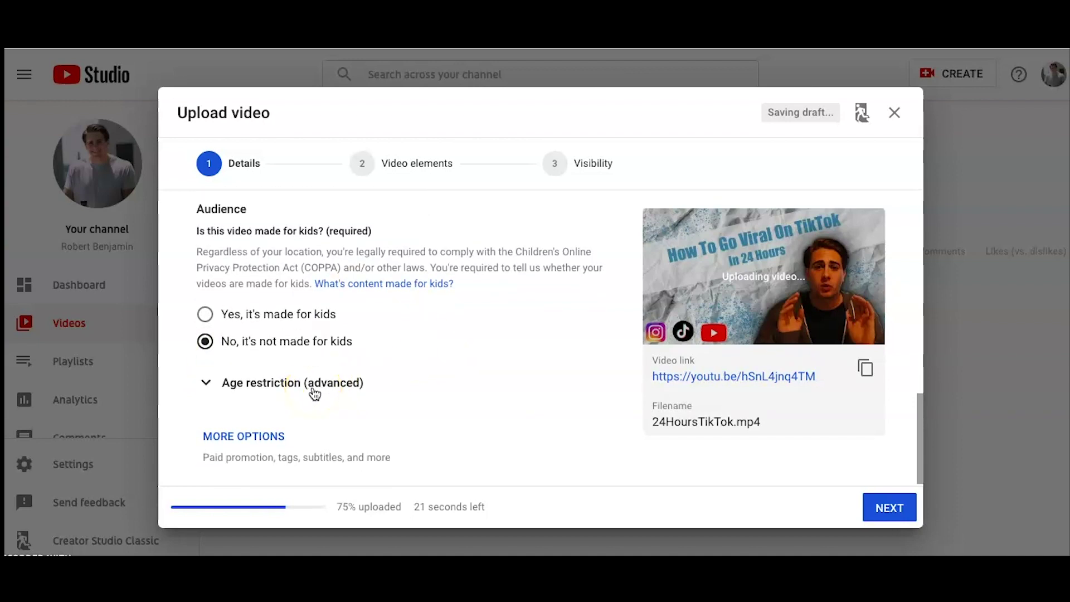
{"action": "left_click", "coordinate": [228, 436]}
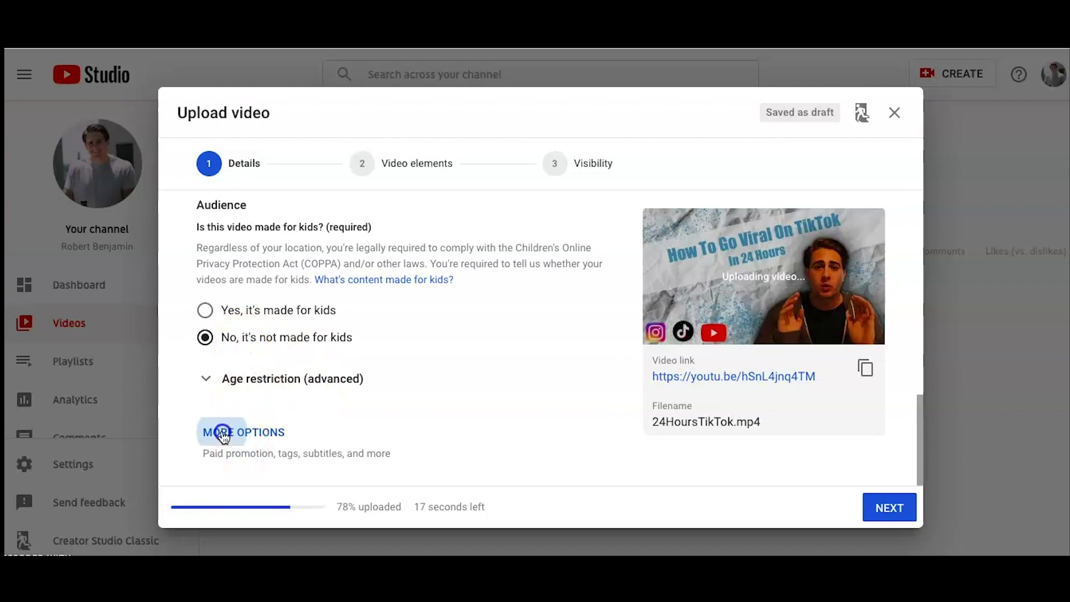
Step: Paste the TikTok tags paragraph from the notes into the Tags field
{"action": "scroll", "coordinate": [451, 402], "scroll_direction": "down", "scroll_amount": 5}
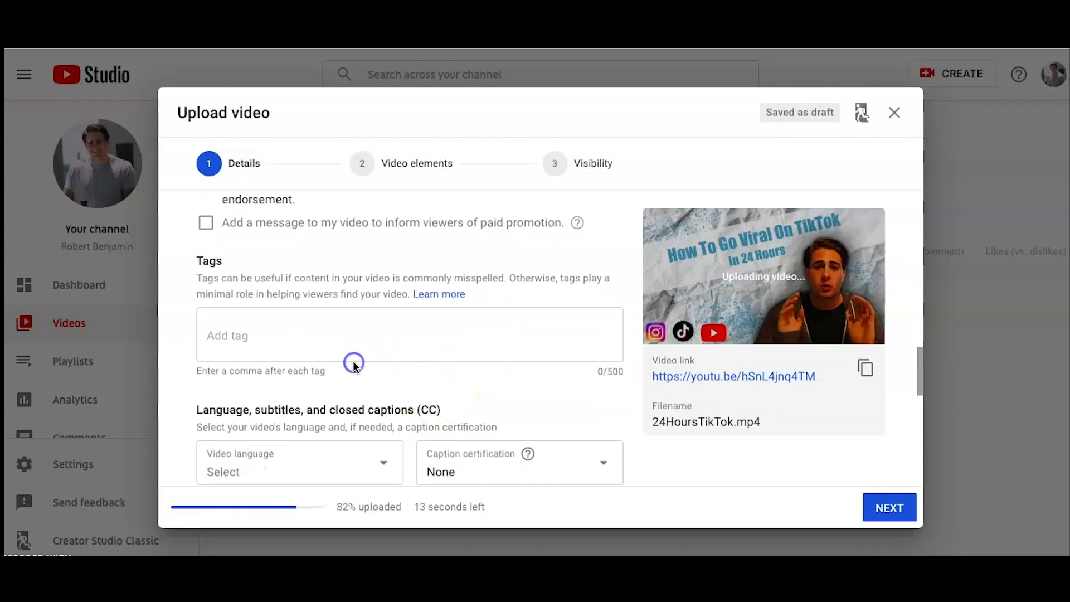
{"action": "key", "text": "super+Tab"}
{"action": "left_click", "coordinate": [828, 313]}
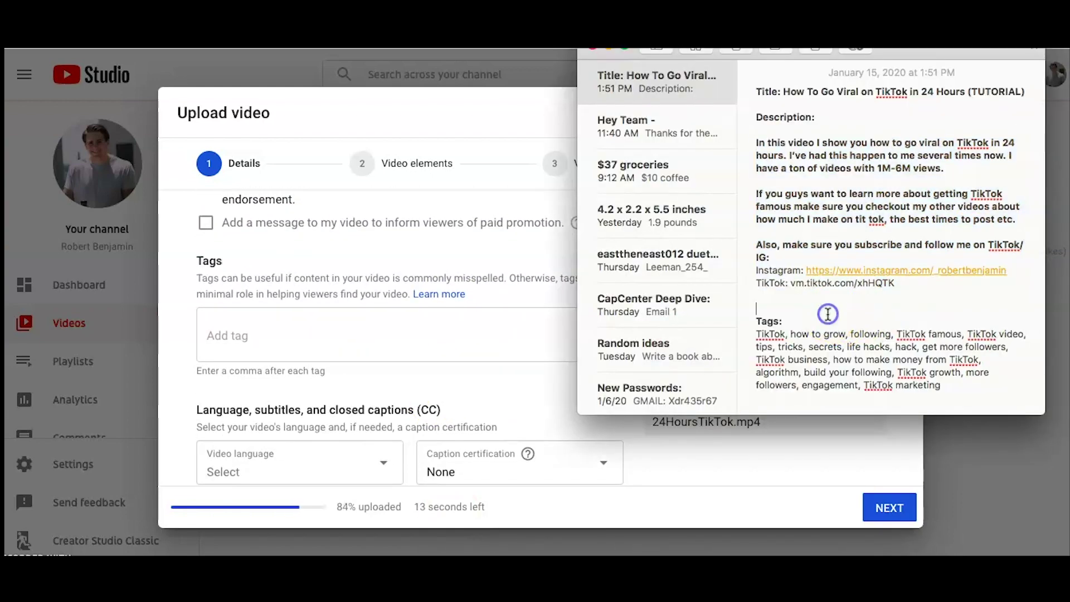
{"action": "key", "text": "shift+Down"}
{"action": "key", "text": "shift+Down"}
{"action": "key", "text": "shift+Down"}
{"action": "key", "text": "shift+Down"}
{"action": "key", "text": "shift+Down"}
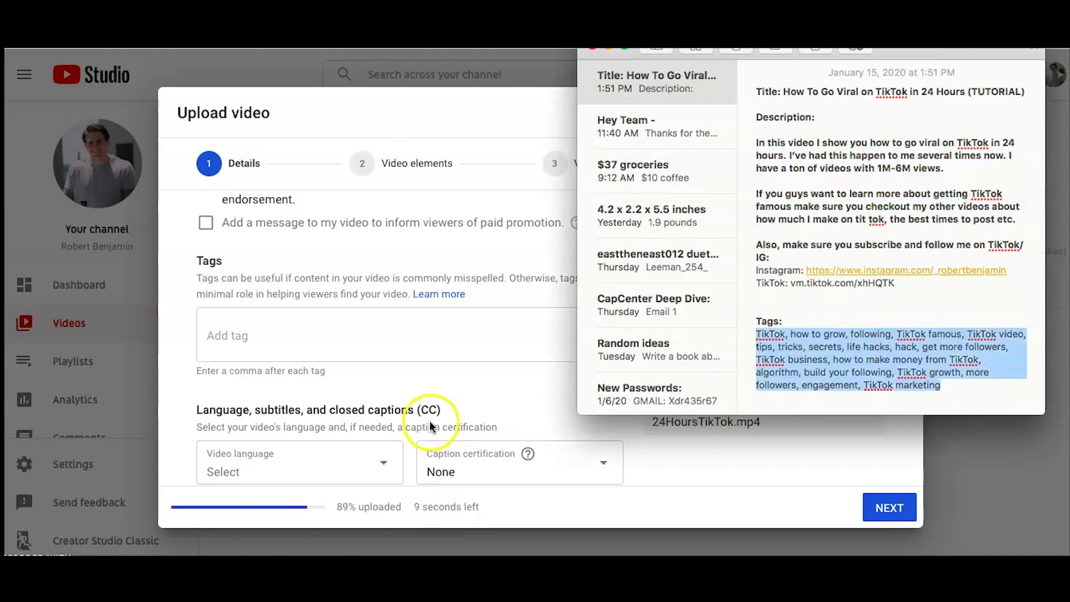
{"action": "key", "text": "super+c"}
{"action": "key", "text": "super+Tab"}
{"action": "left_click", "coordinate": [282, 341]}
{"action": "key", "text": "super+v"}
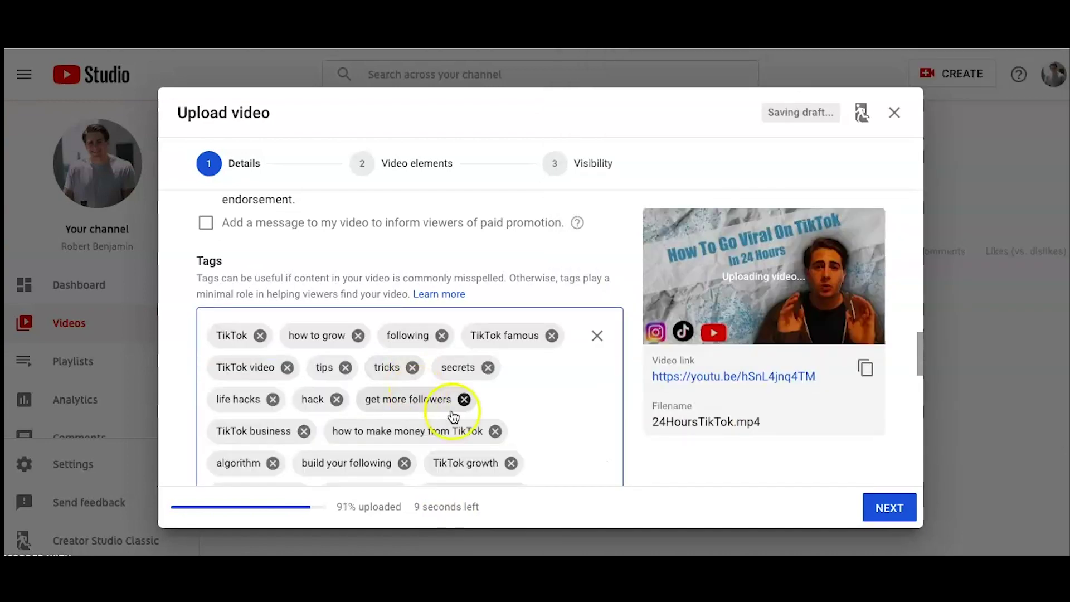
Step: Review the remaining details and continue to the Video elements step
{"action": "scroll", "coordinate": [453, 417], "scroll_direction": "down", "scroll_amount": 6}
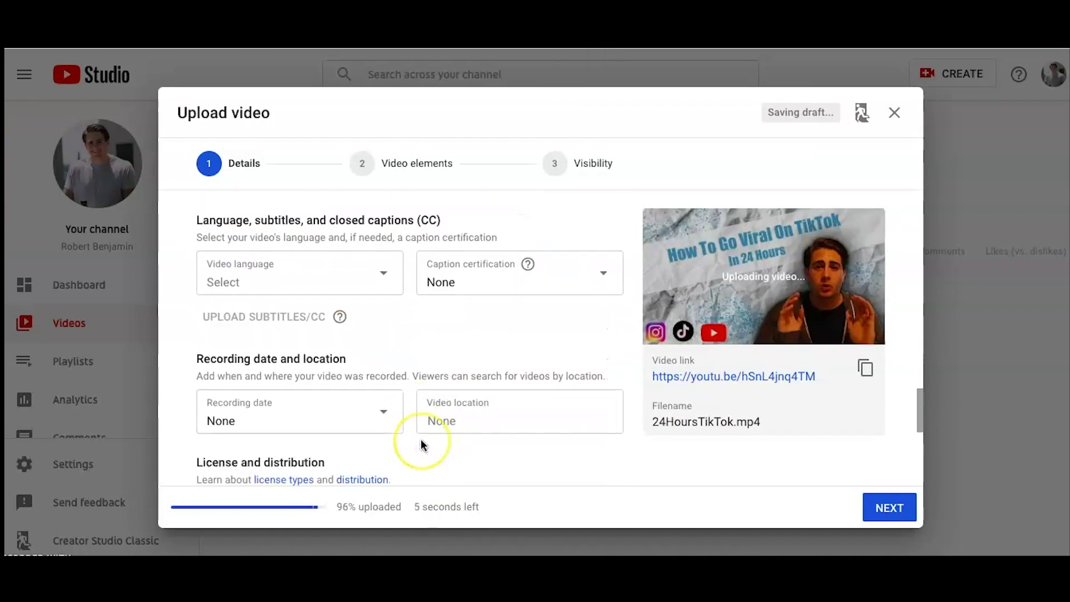
{"action": "scroll", "coordinate": [420, 443], "scroll_direction": "down", "scroll_amount": 4}
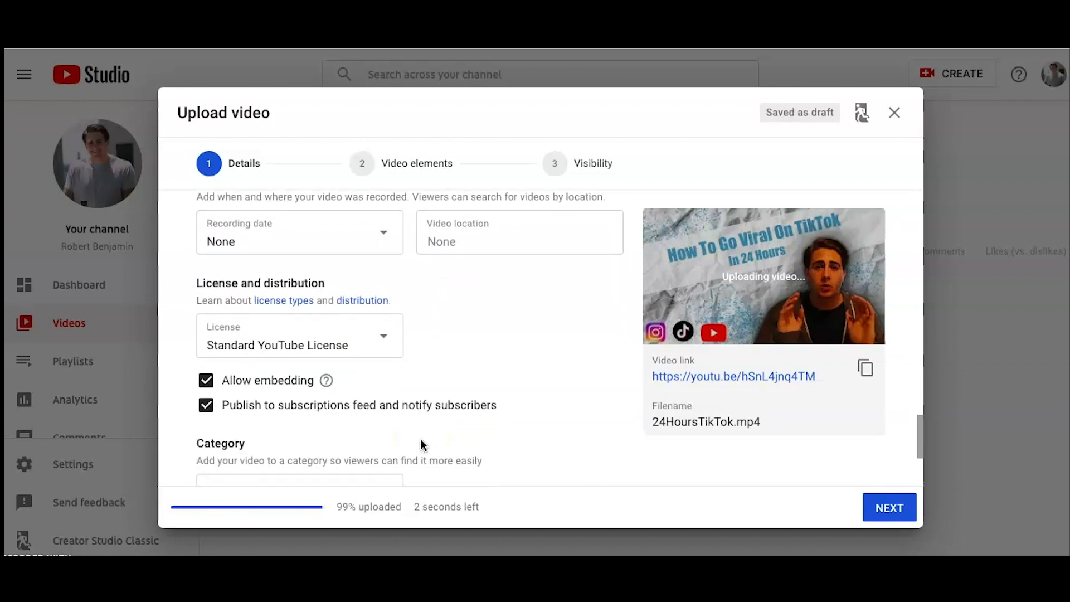
{"action": "scroll", "coordinate": [390, 421], "scroll_direction": "down", "scroll_amount": 3}
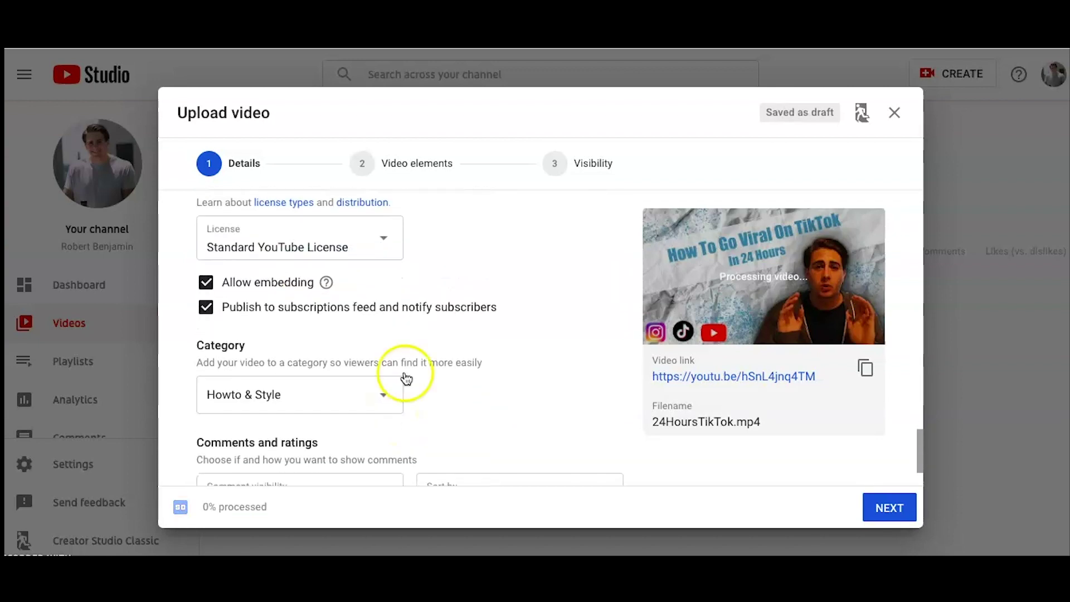
{"action": "scroll", "coordinate": [351, 370], "scroll_direction": "down", "scroll_amount": 1}
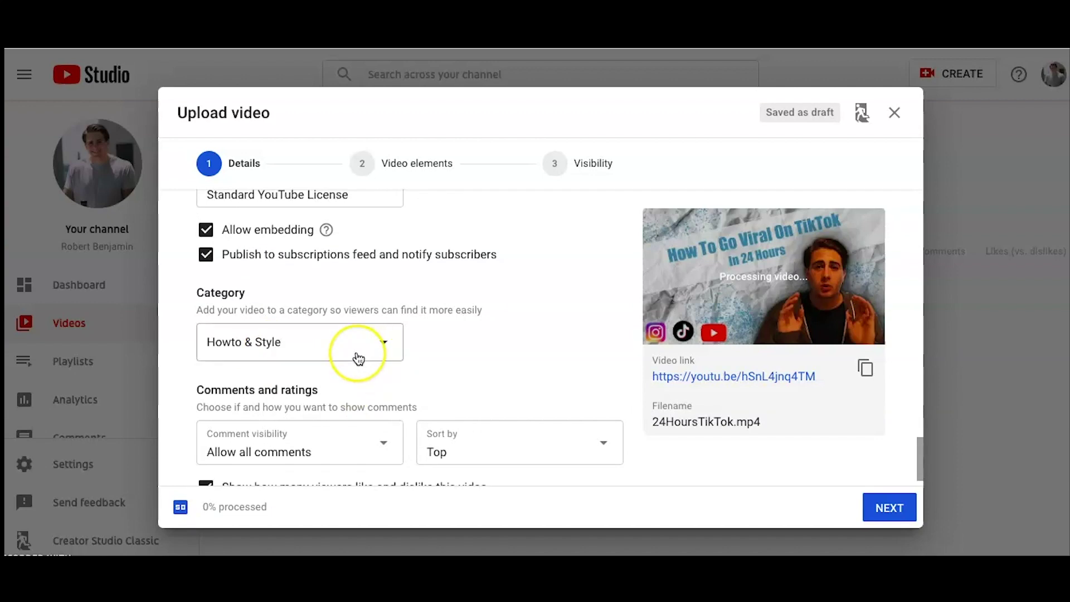
{"action": "scroll", "coordinate": [359, 358], "scroll_direction": "down", "scroll_amount": 1}
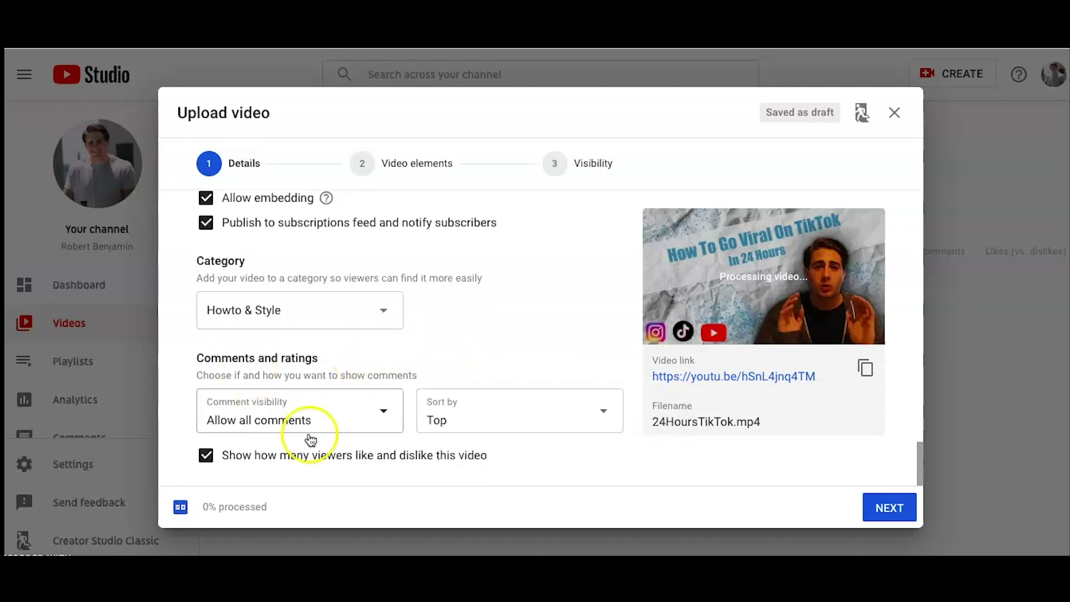
{"action": "left_click", "coordinate": [888, 508]}
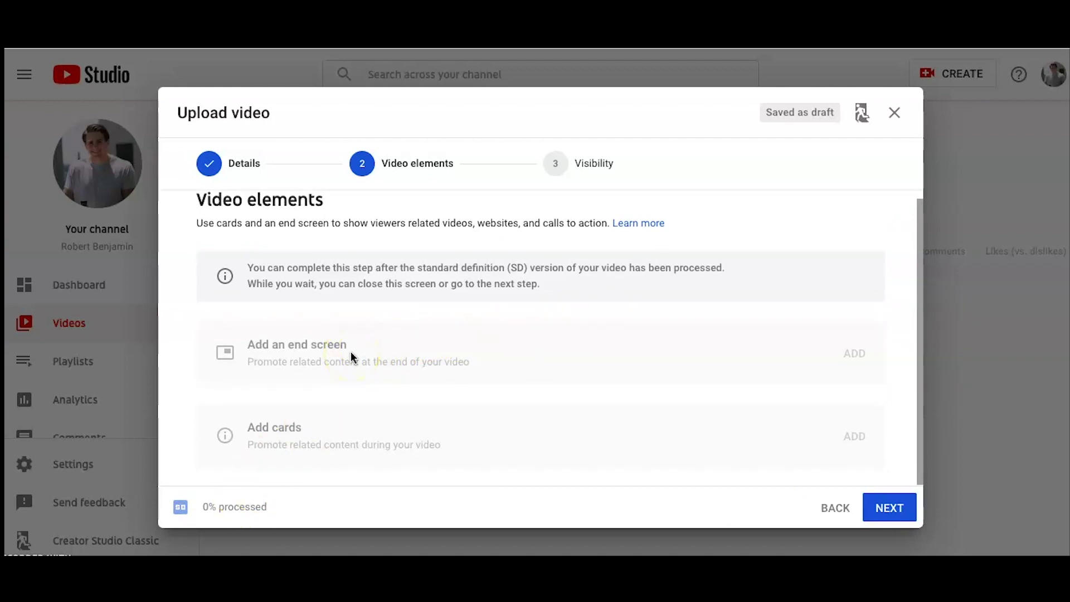
Step: Advance to the Visibility step and expand the Publish now options
{"action": "left_click", "coordinate": [574, 163]}
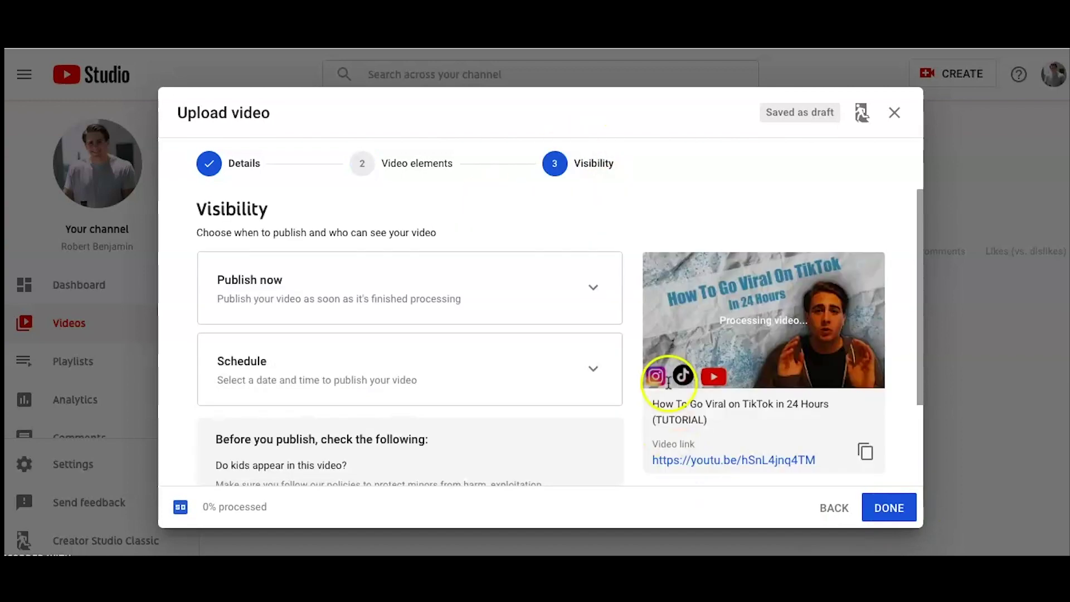
{"action": "left_click", "coordinate": [480, 296]}
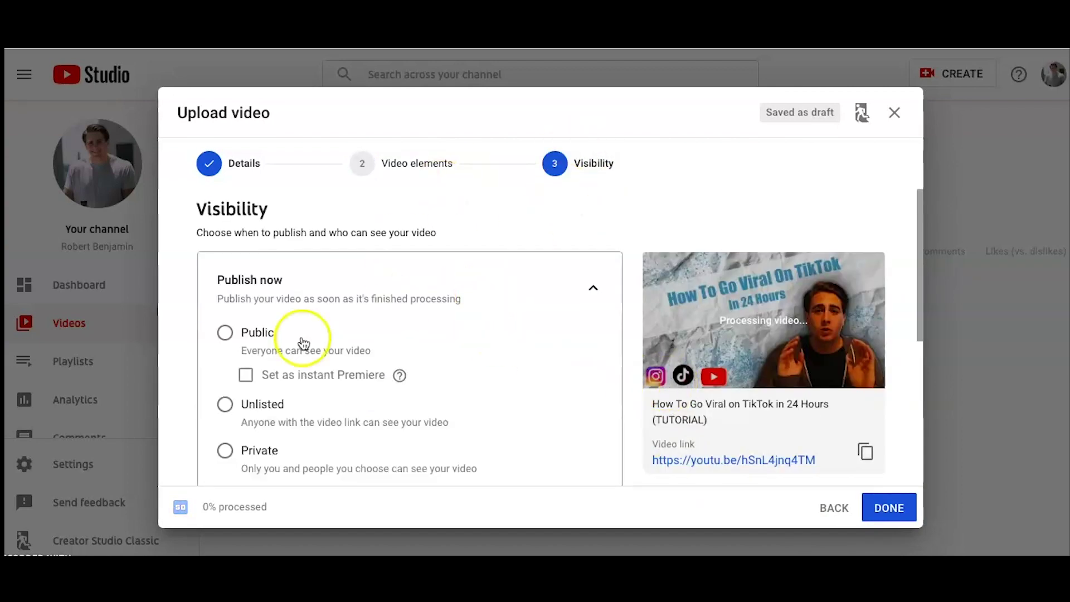
Step: Make the video Public and schedule its release date for Jan 15, 2020
{"action": "left_click", "coordinate": [224, 334]}
{"action": "scroll", "coordinate": [223, 344], "scroll_direction": "down", "scroll_amount": 4}
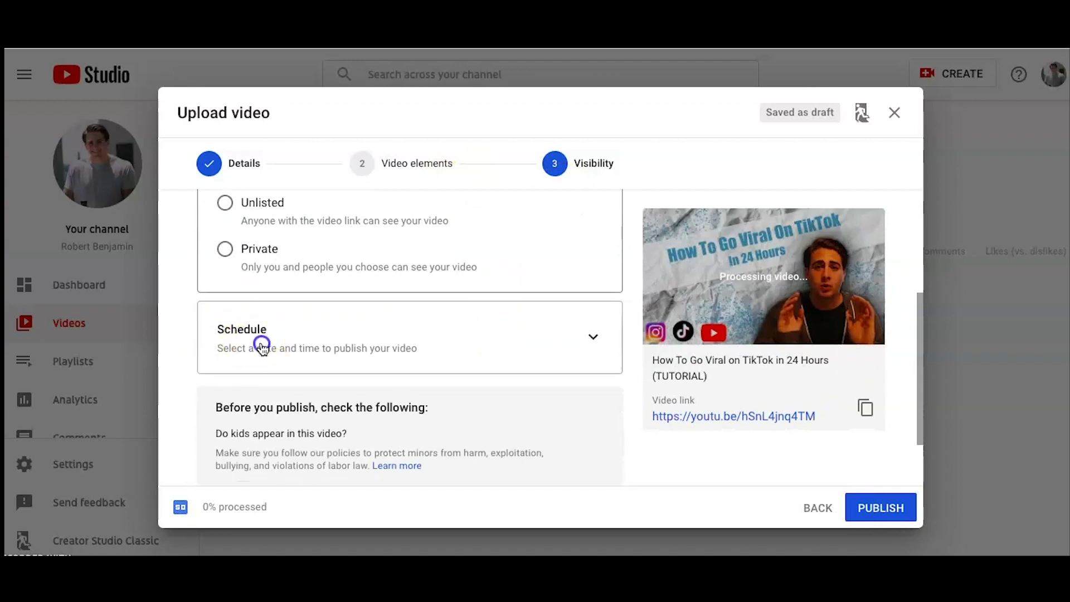
{"action": "left_click", "coordinate": [262, 341]}
{"action": "scroll", "coordinate": [263, 348], "scroll_direction": "down", "scroll_amount": 3}
{"action": "scroll", "coordinate": [263, 350], "scroll_direction": "up", "scroll_amount": 3}
{"action": "left_click", "coordinate": [267, 293]}
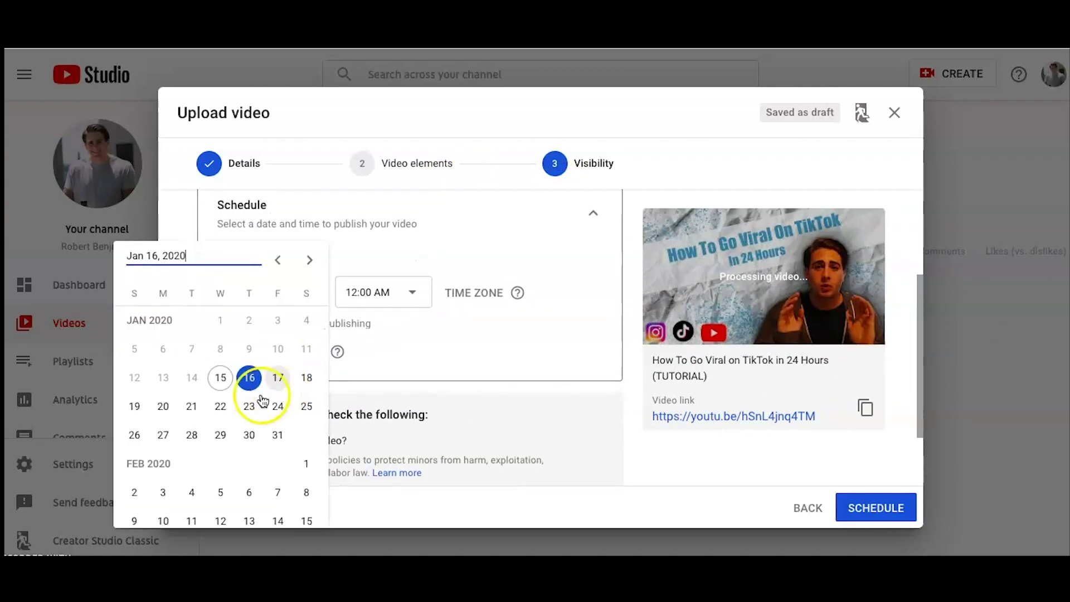
{"action": "left_click", "coordinate": [217, 375]}
Step: Set the release time to 8:45 PM and submit the schedule
{"action": "left_click", "coordinate": [371, 297]}
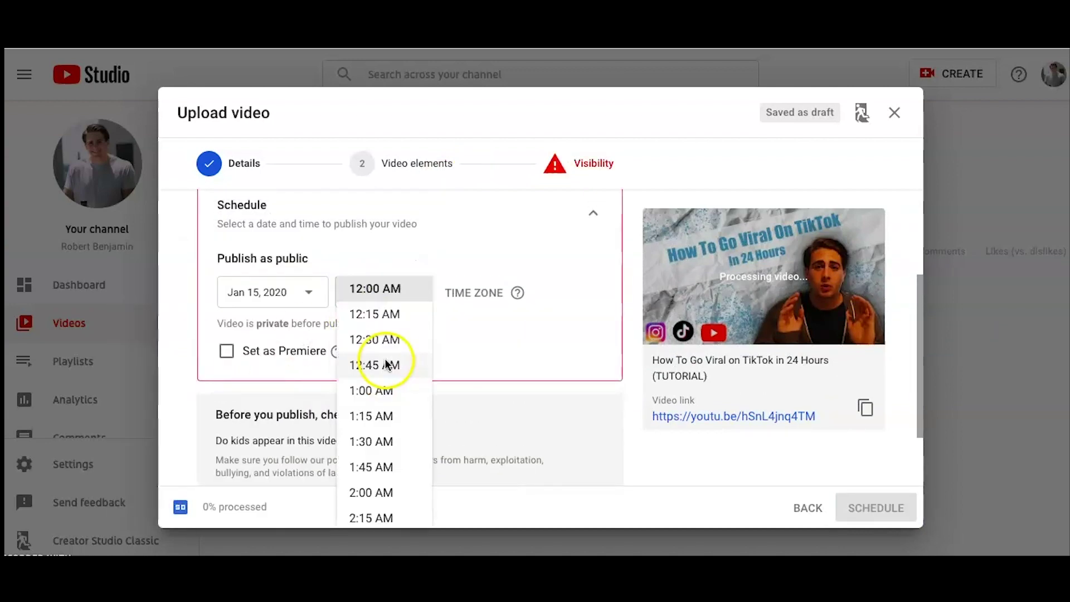
{"action": "scroll", "coordinate": [370, 404], "scroll_direction": "down", "scroll_amount": 12}
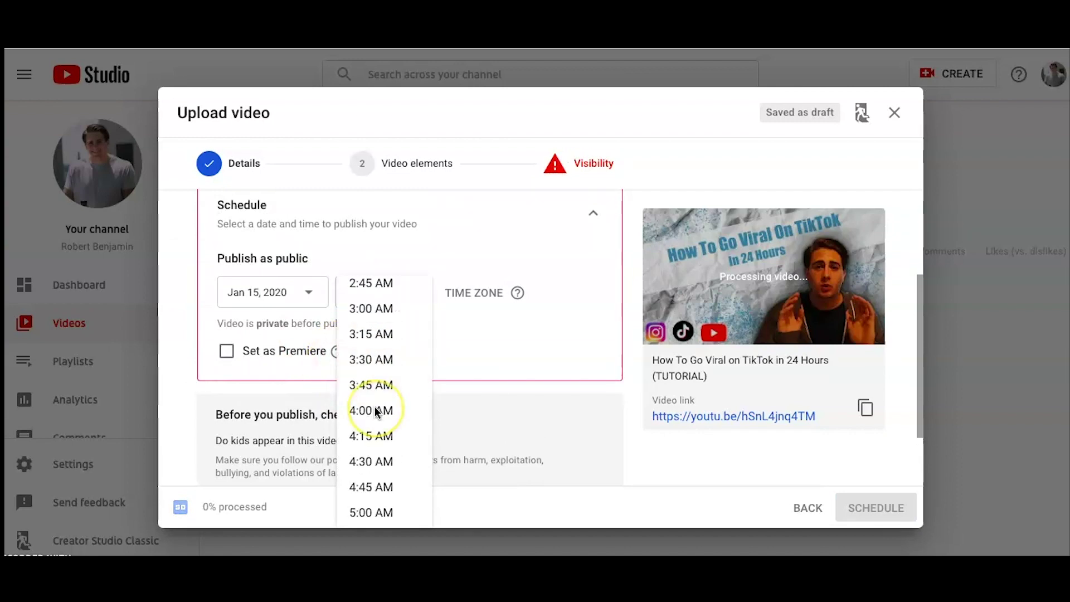
{"action": "scroll", "coordinate": [375, 409], "scroll_direction": "down", "scroll_amount": 18}
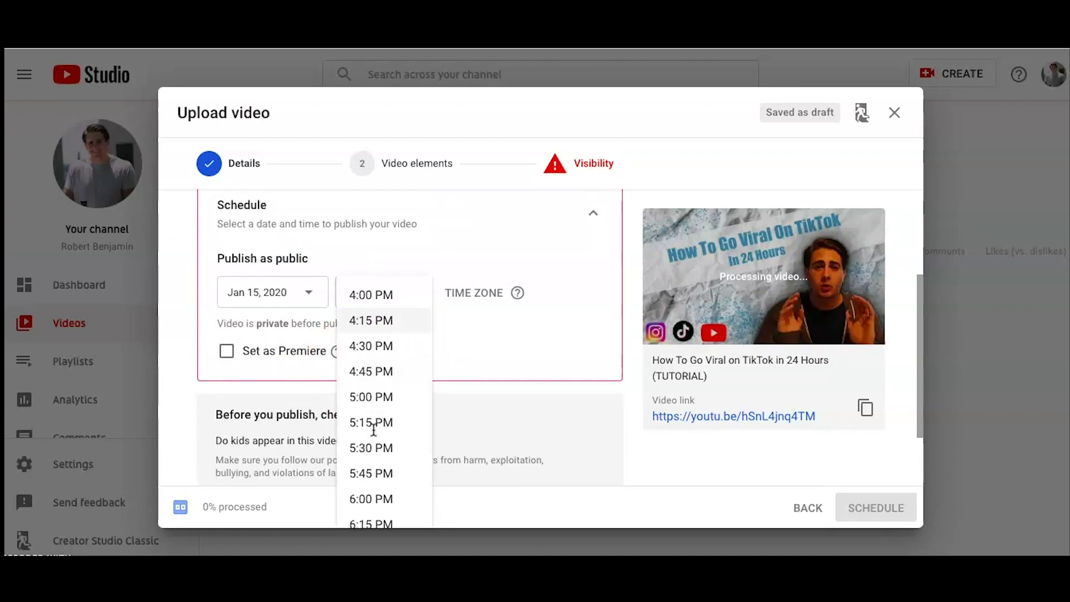
{"action": "scroll", "coordinate": [373, 429], "scroll_direction": "down", "scroll_amount": 5}
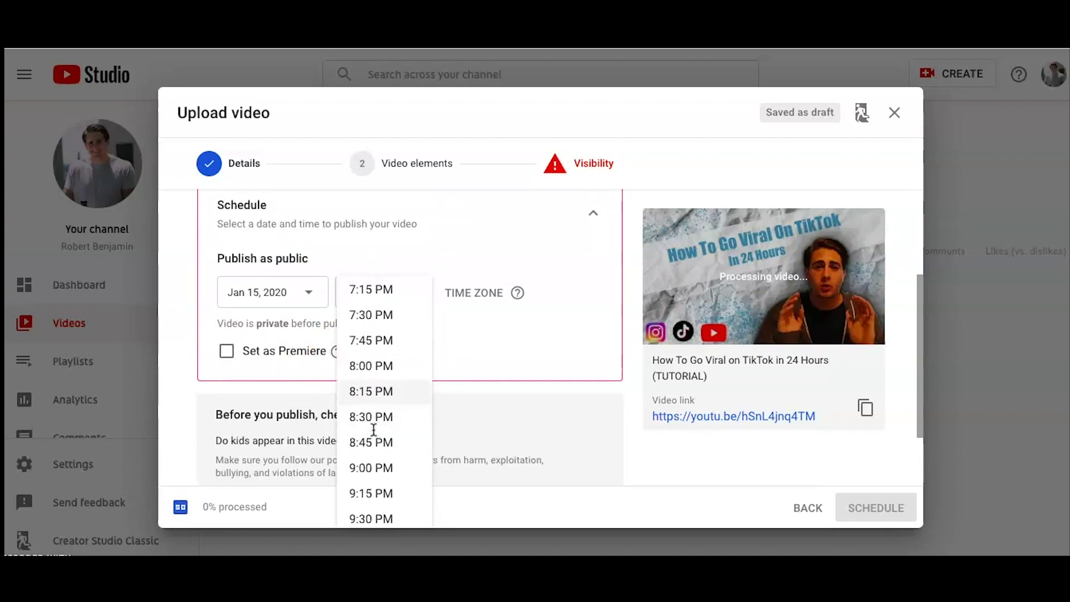
{"action": "left_click", "coordinate": [357, 413]}
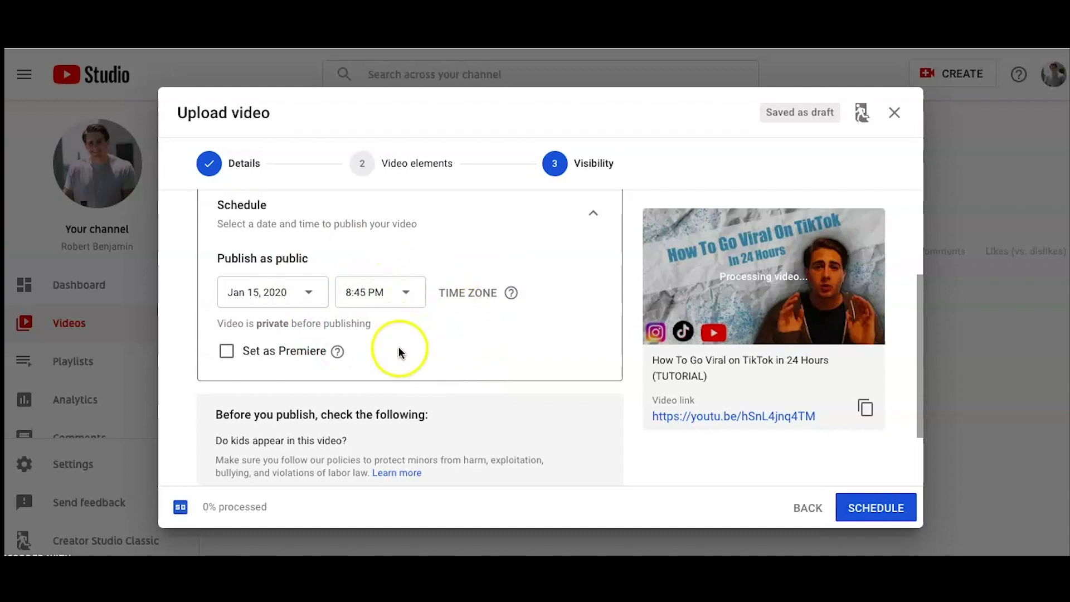
{"action": "scroll", "coordinate": [478, 328], "scroll_direction": "down", "scroll_amount": 2}
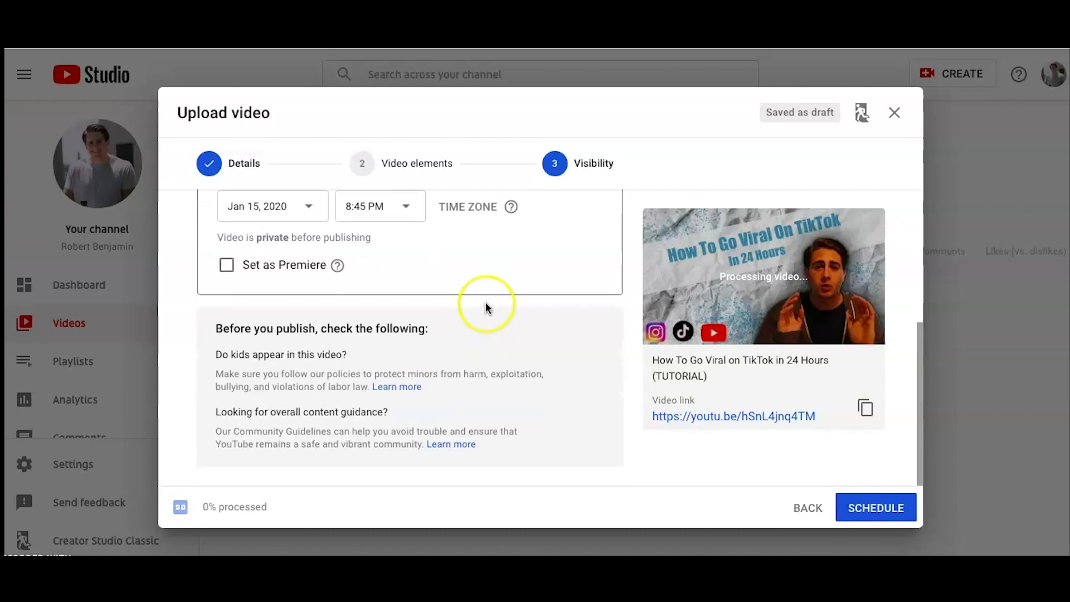
{"action": "scroll", "coordinate": [485, 302], "scroll_direction": "up", "scroll_amount": 5}
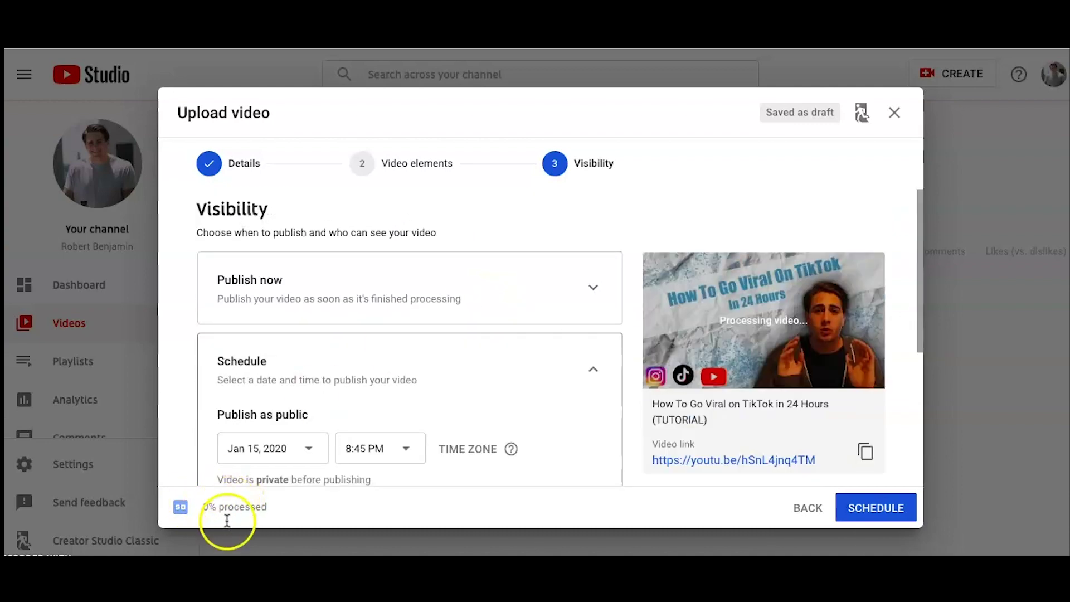
{"action": "left_click", "coordinate": [907, 510]}
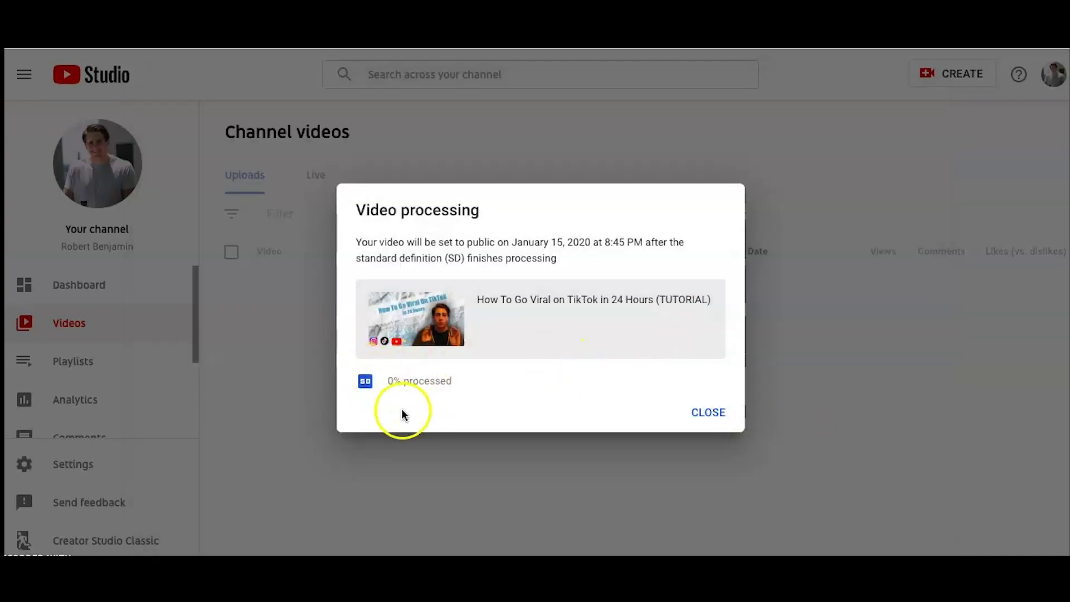
Step: Dismiss the processing notice and open The Best Time To Post on TikTok video's details
{"action": "left_click", "coordinate": [709, 416]}
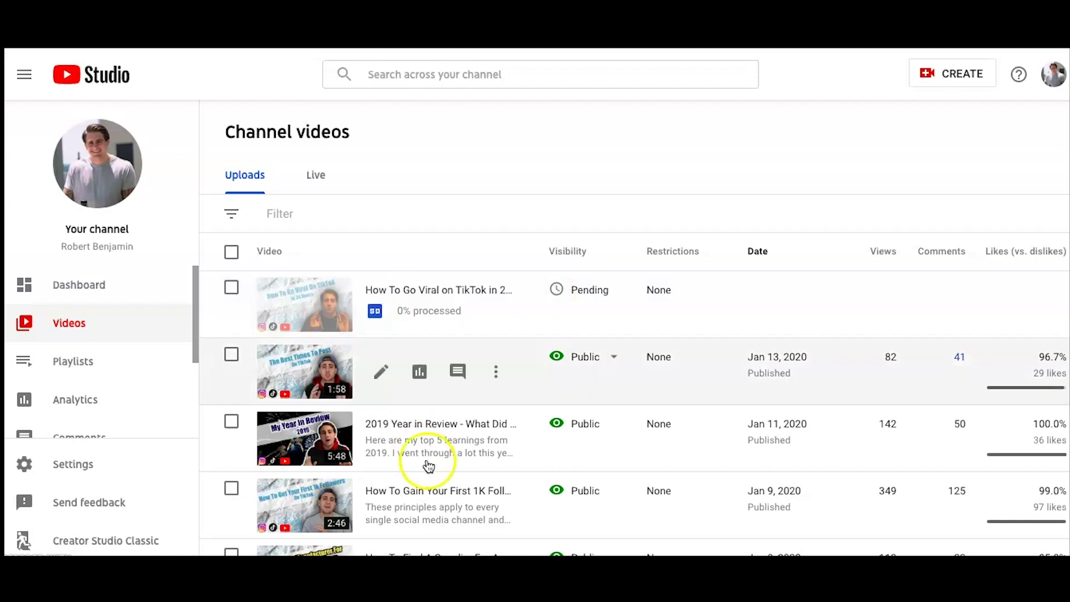
{"action": "mouse_move", "coordinate": [382, 321]}
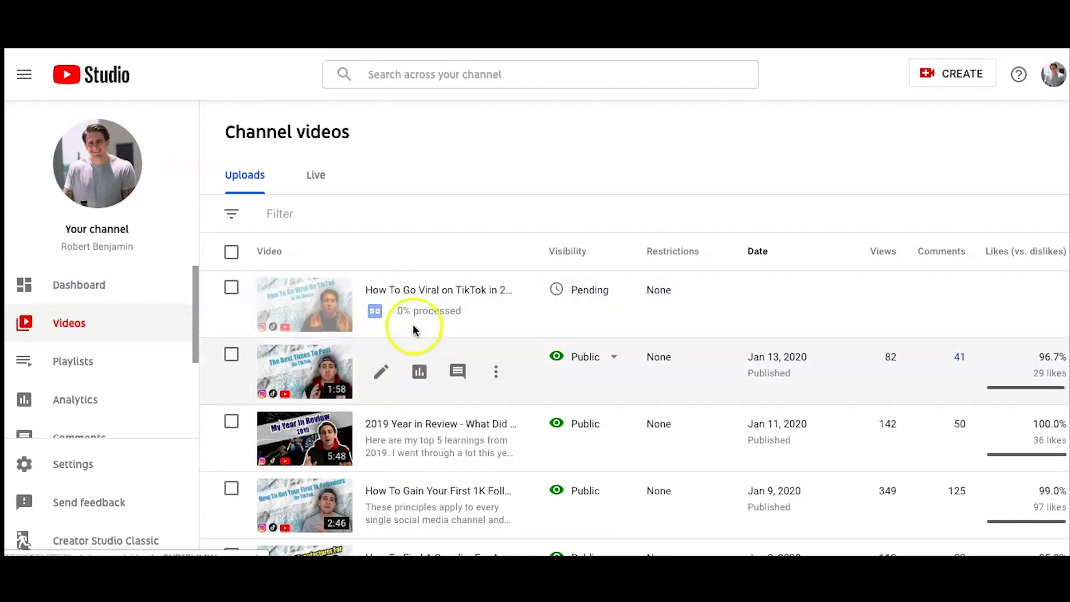
{"action": "mouse_move", "coordinate": [488, 508]}
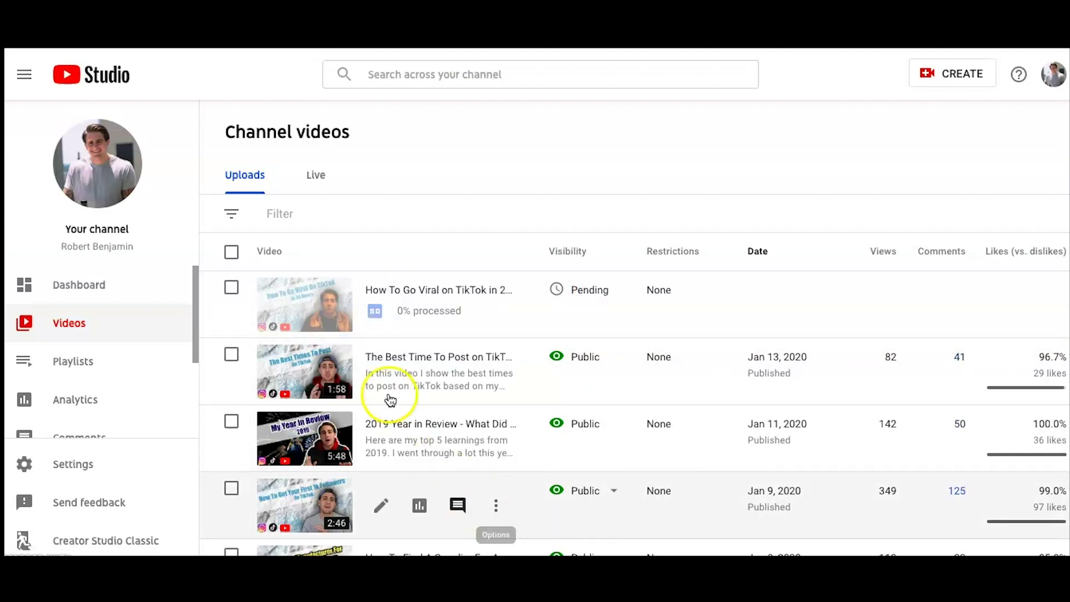
{"action": "mouse_move", "coordinate": [389, 383]}
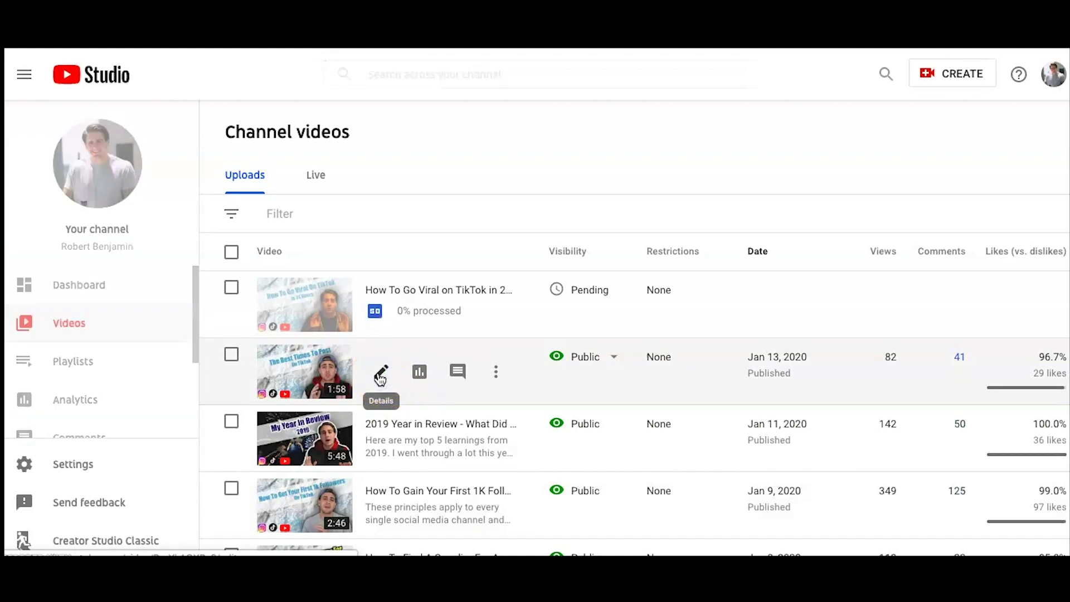
{"action": "left_click", "coordinate": [381, 373]}
Step: Browse end-screen element types and try shifting the Best for viewer element's start time
{"action": "scroll", "coordinate": [672, 380], "scroll_direction": "down", "scroll_amount": 5}
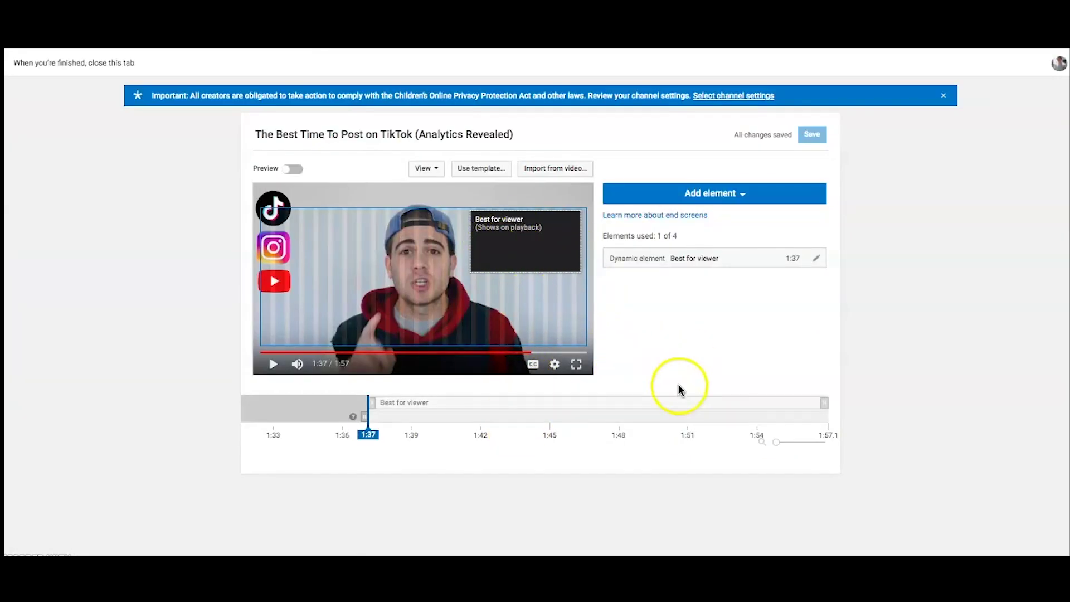
{"action": "left_click", "coordinate": [707, 198]}
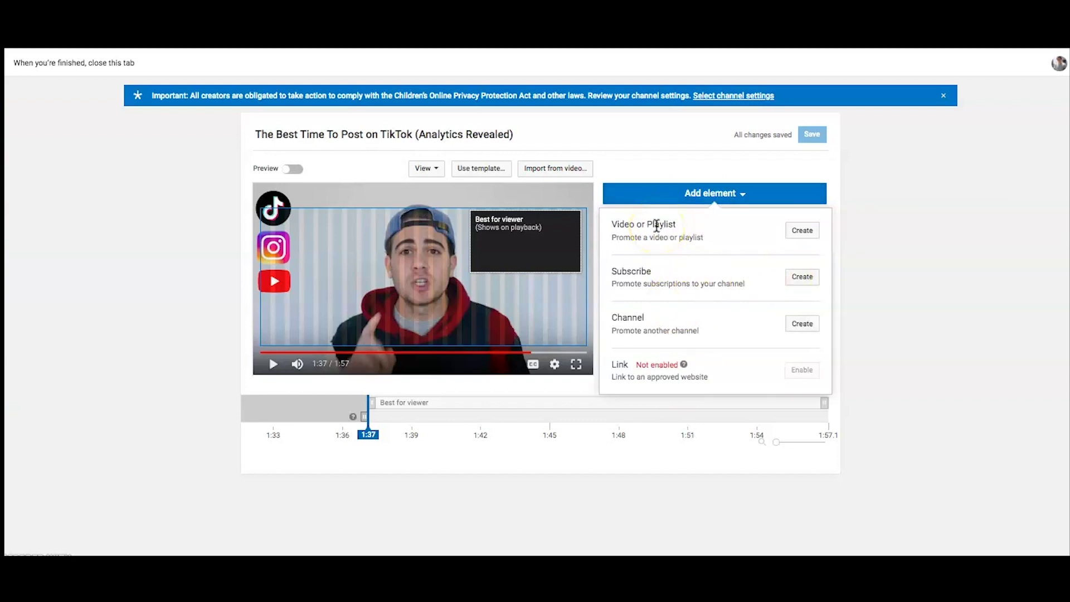
{"action": "left_click", "coordinate": [805, 232]}
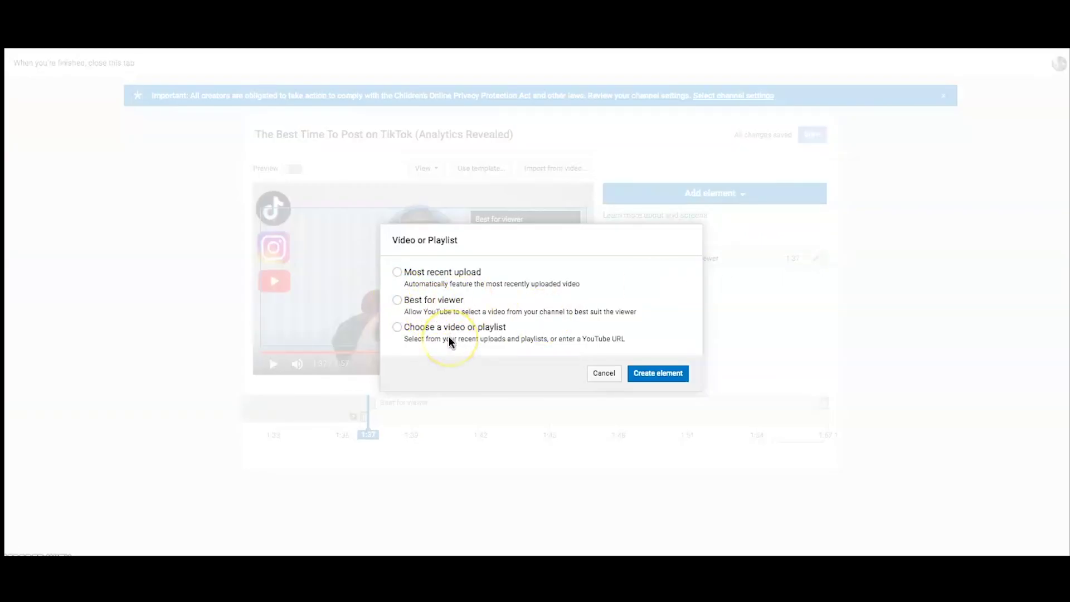
{"action": "left_click", "coordinate": [604, 373]}
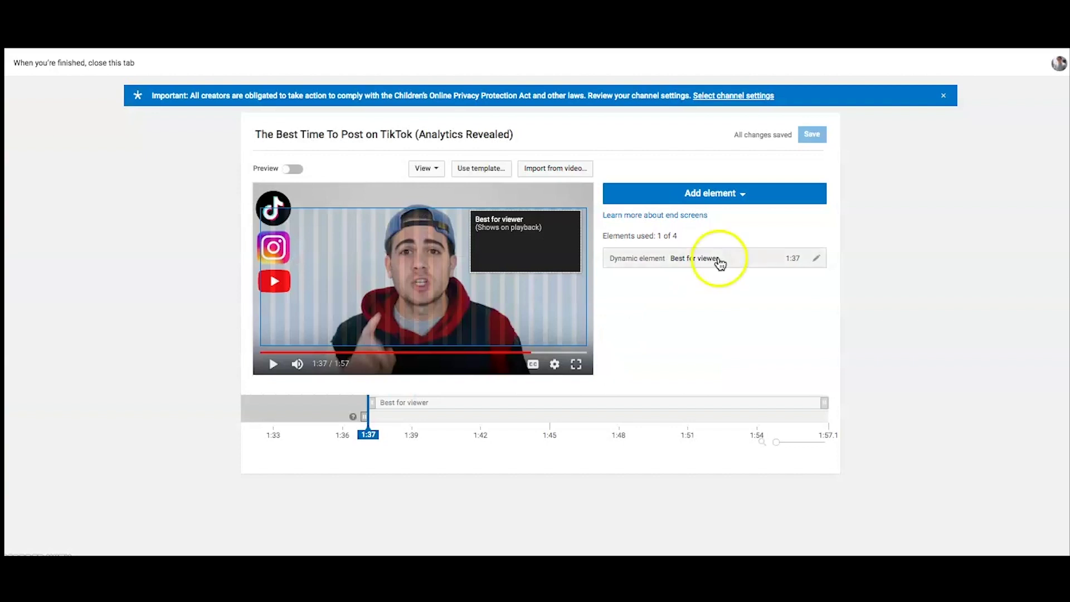
{"action": "left_click", "coordinate": [689, 195]}
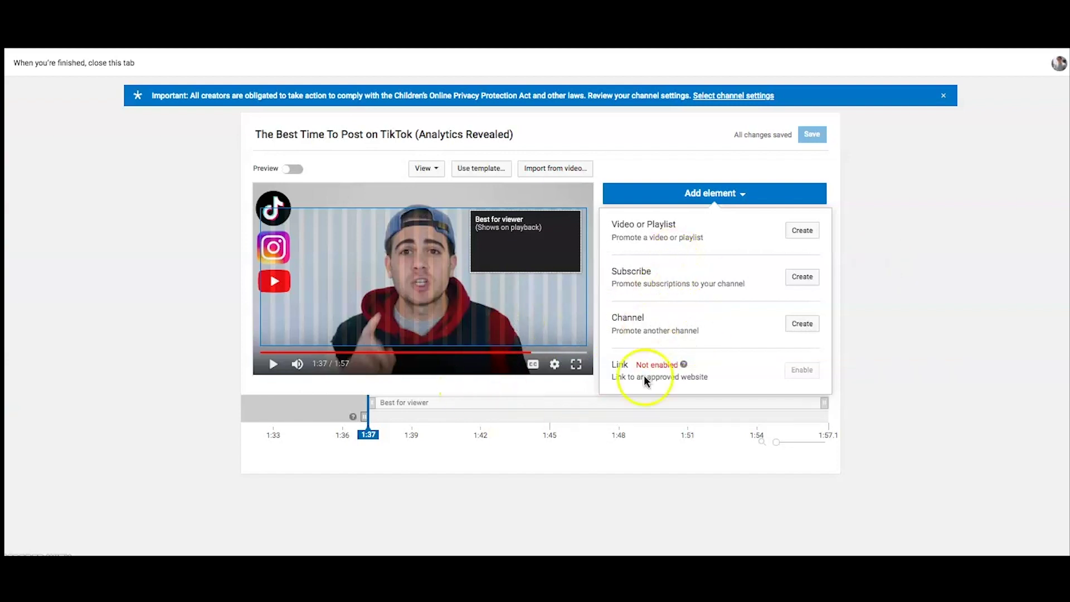
{"action": "left_click_drag", "start_coordinate": [375, 403], "coordinate": [340, 430]}
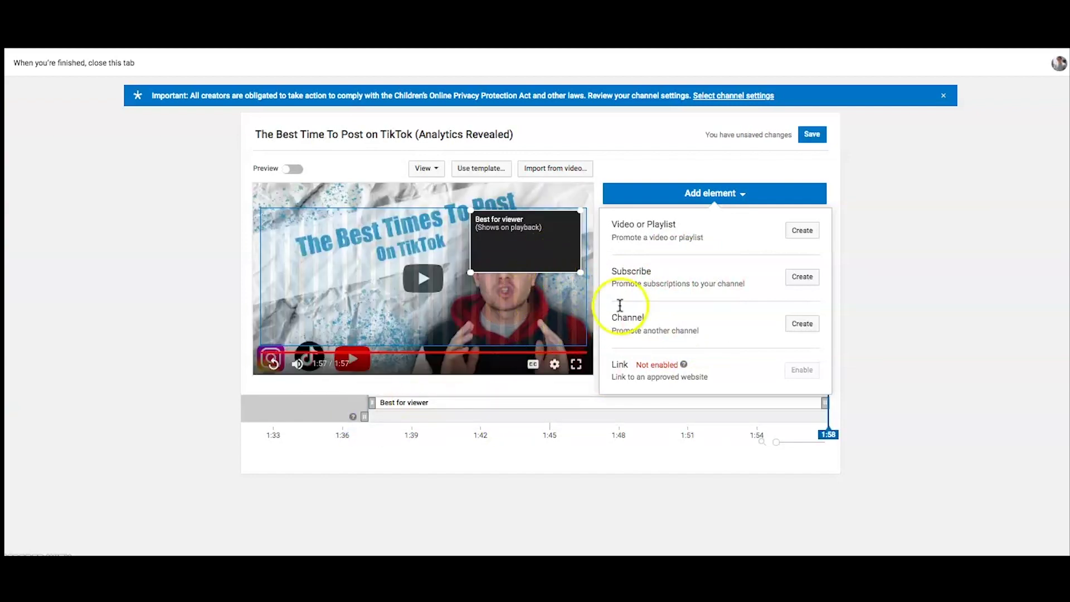
Step: Toggle the end-screen preview, then open the new TikTok tutorial upload's details
{"action": "left_click", "coordinate": [296, 170]}
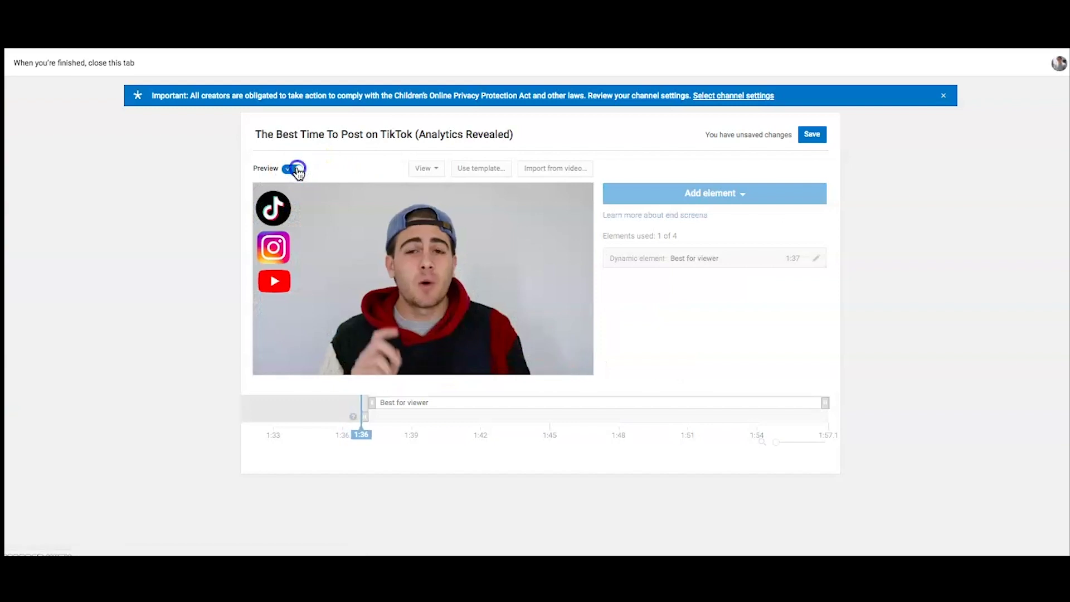
{"action": "left_click", "coordinate": [295, 169]}
{"action": "left_click", "coordinate": [295, 170]}
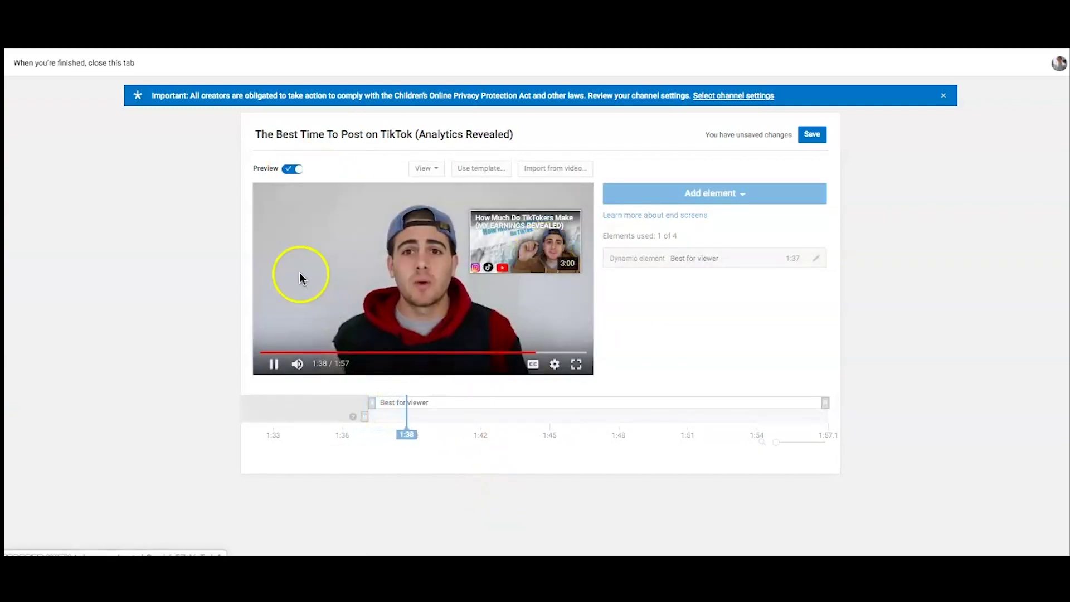
{"action": "left_click", "coordinate": [293, 169]}
{"action": "left_click", "coordinate": [877, 114]}
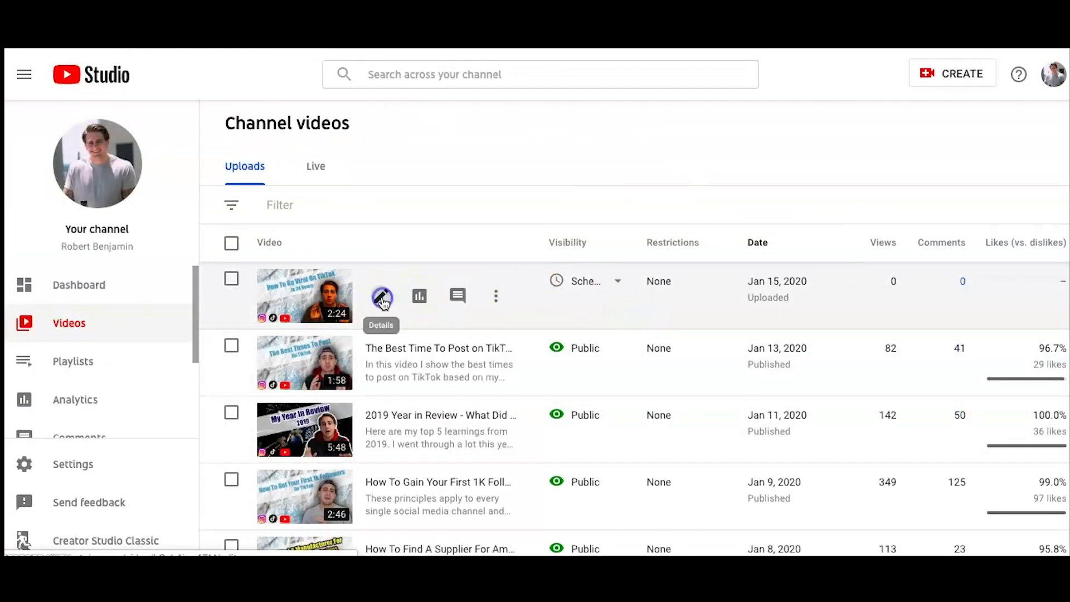
{"action": "left_click", "coordinate": [383, 301]}
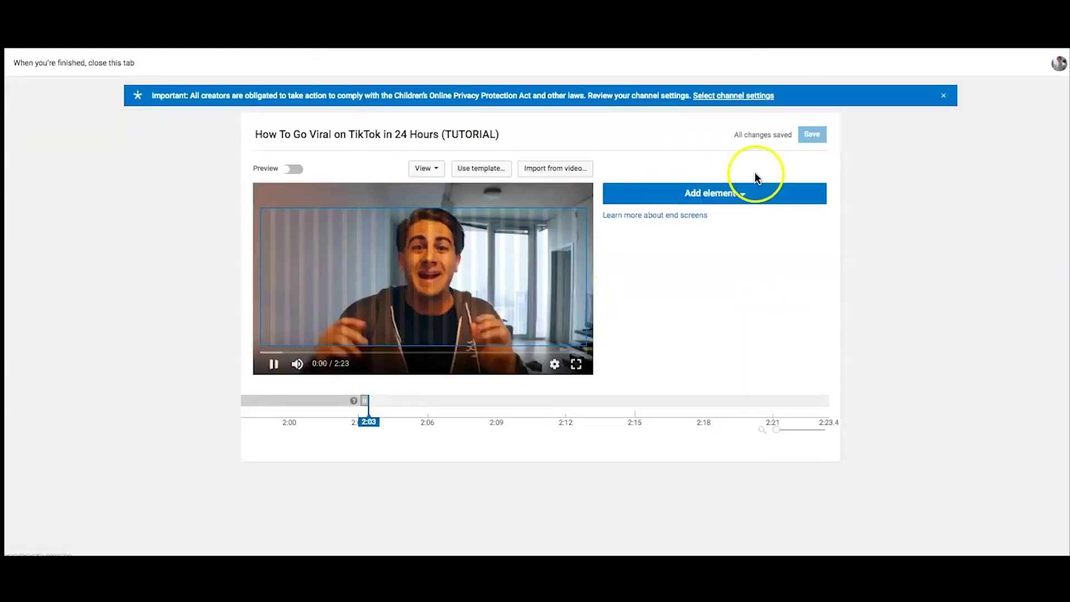
Step: Add a Subscribe element at the video's upper right, starting at 2:11
{"action": "left_click", "coordinate": [731, 195]}
{"action": "left_click", "coordinate": [801, 279]}
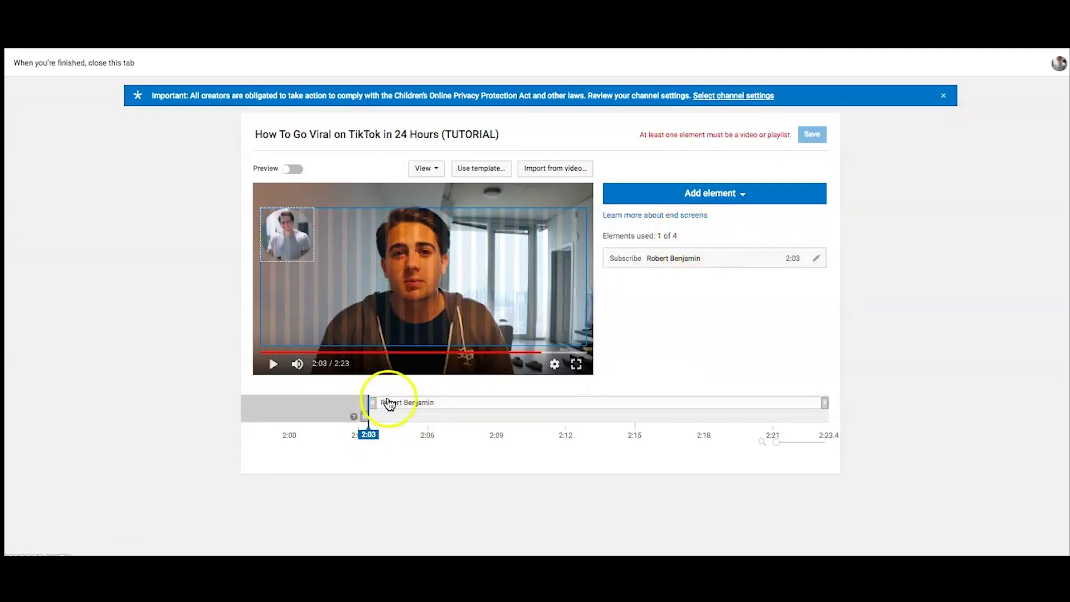
{"action": "left_click_drag", "start_coordinate": [310, 266], "coordinate": [576, 269]}
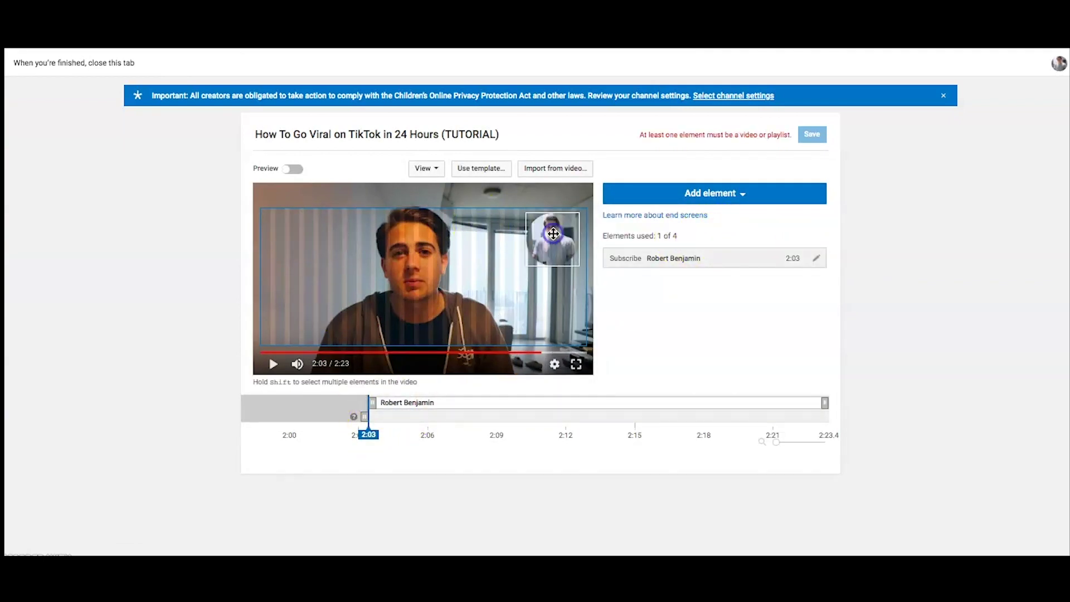
{"action": "left_click", "coordinate": [390, 419]}
{"action": "left_click_drag", "start_coordinate": [369, 401], "coordinate": [559, 403]}
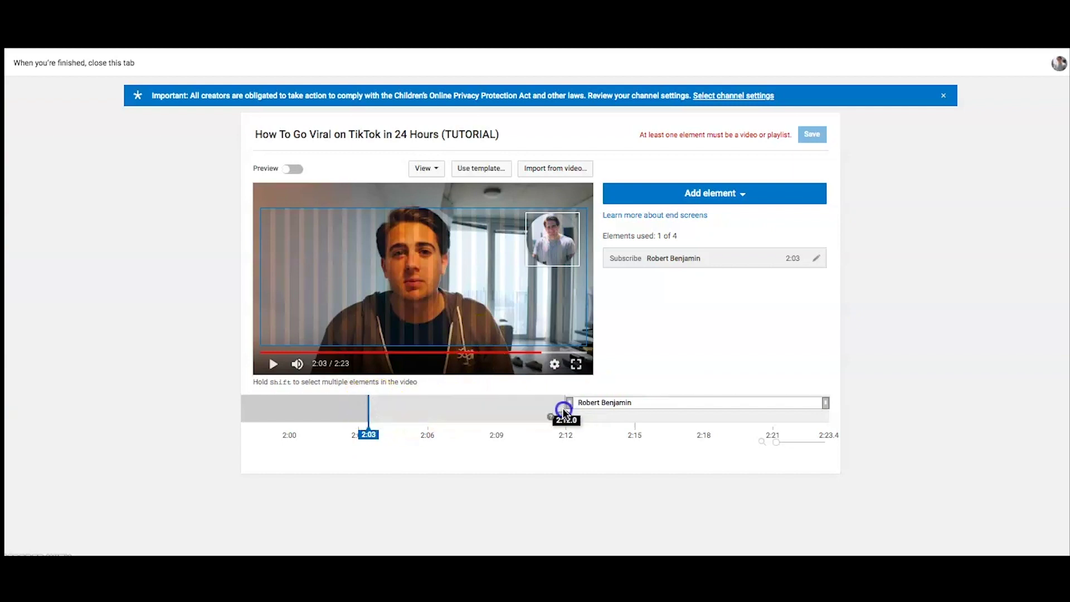
{"action": "left_click", "coordinate": [670, 195]}
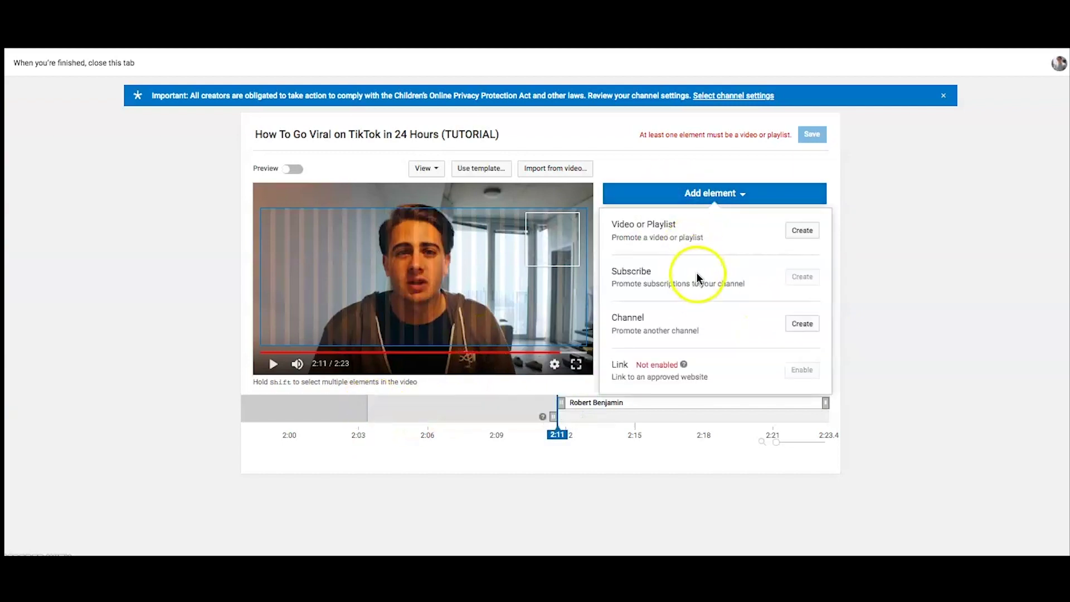
Step: Add a Best for viewer video element and set the Subscribe element to run 2:03–2:11
{"action": "left_click", "coordinate": [797, 231]}
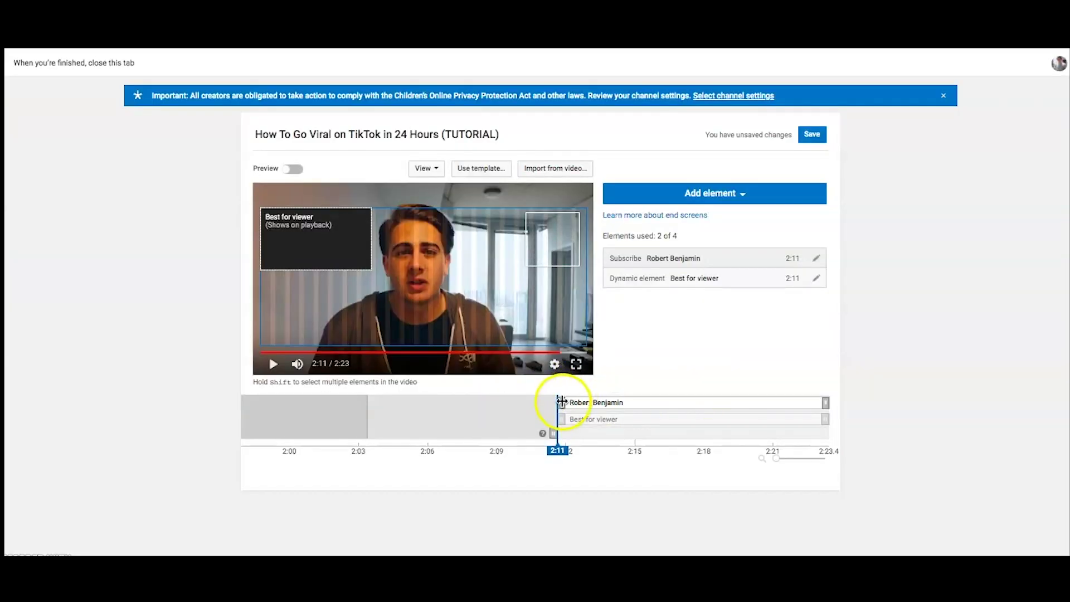
{"action": "left_click_drag", "start_coordinate": [562, 401], "coordinate": [368, 402]}
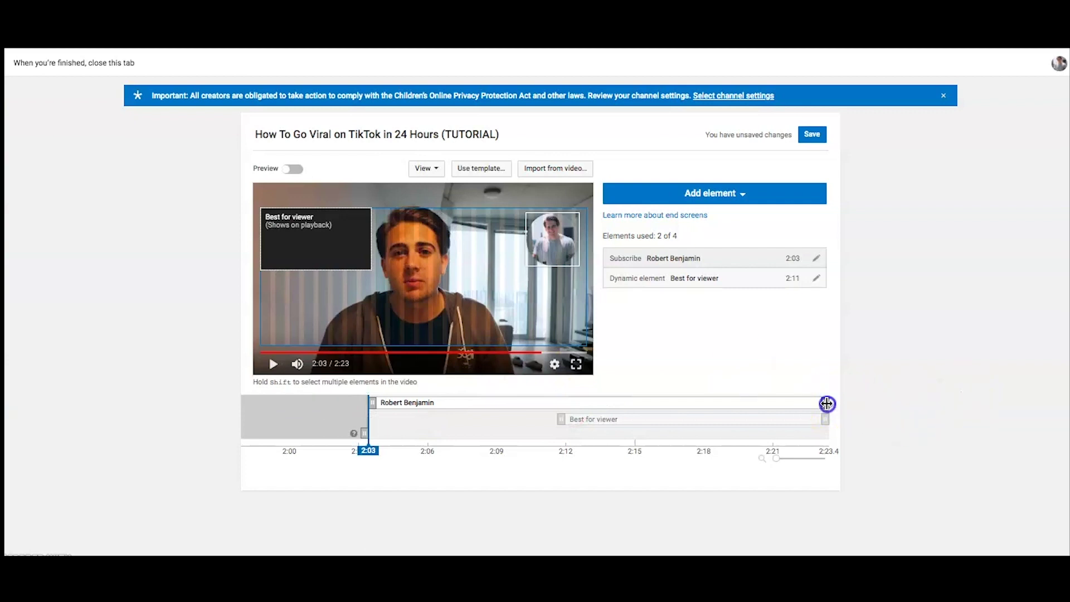
{"action": "left_click_drag", "start_coordinate": [827, 403], "coordinate": [550, 402]}
Step: Place the Best for viewer video at the upper right, save the end screen, and preview it
{"action": "left_click", "coordinate": [325, 239]}
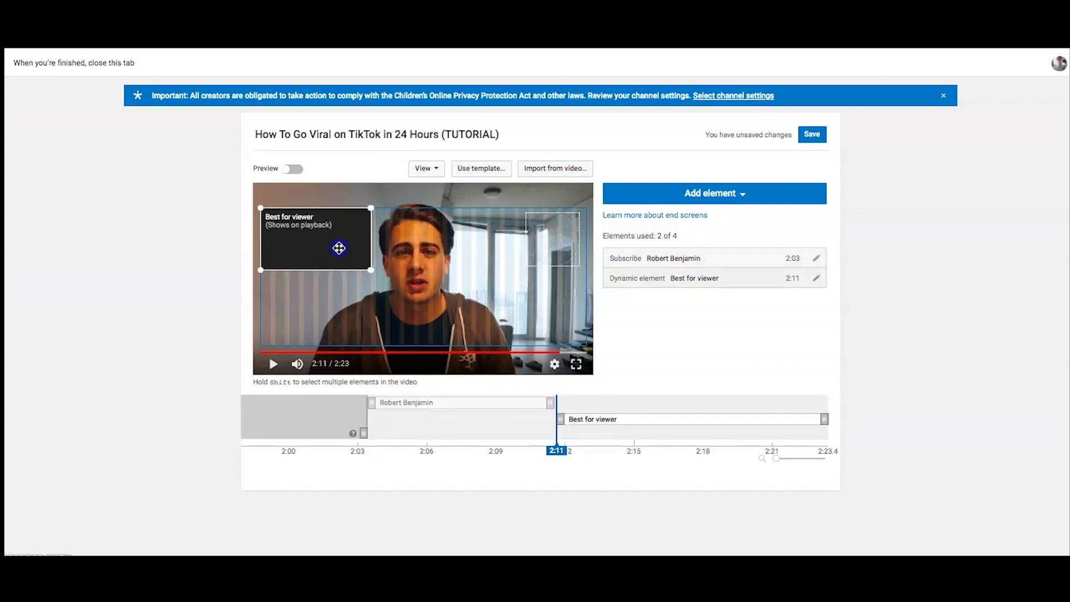
{"action": "left_click", "coordinate": [547, 246]}
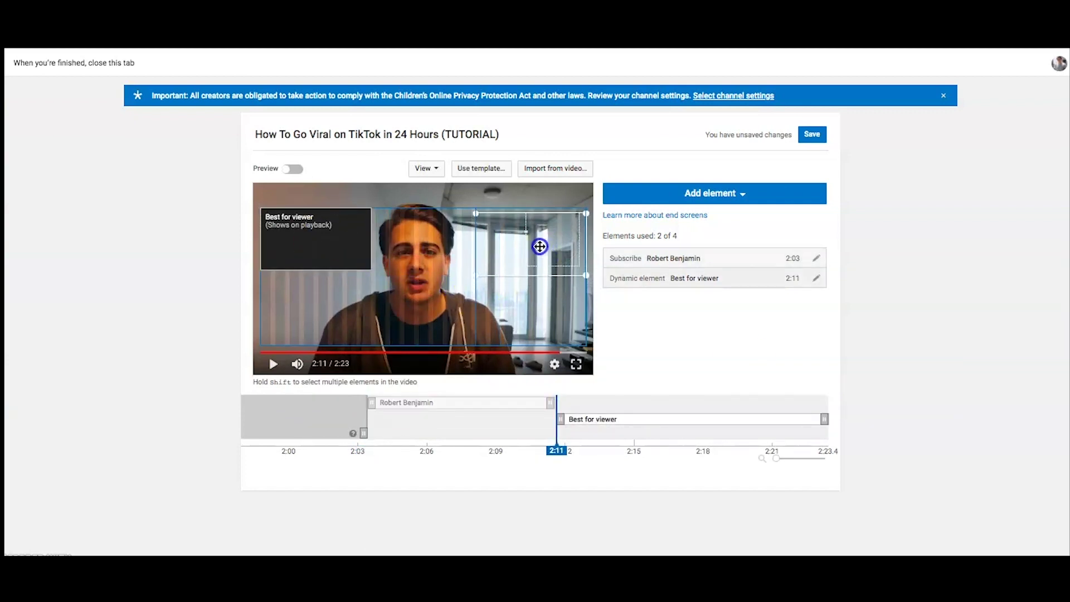
{"action": "left_click_drag", "start_coordinate": [539, 246], "coordinate": [539, 248]}
{"action": "left_click", "coordinate": [813, 136]}
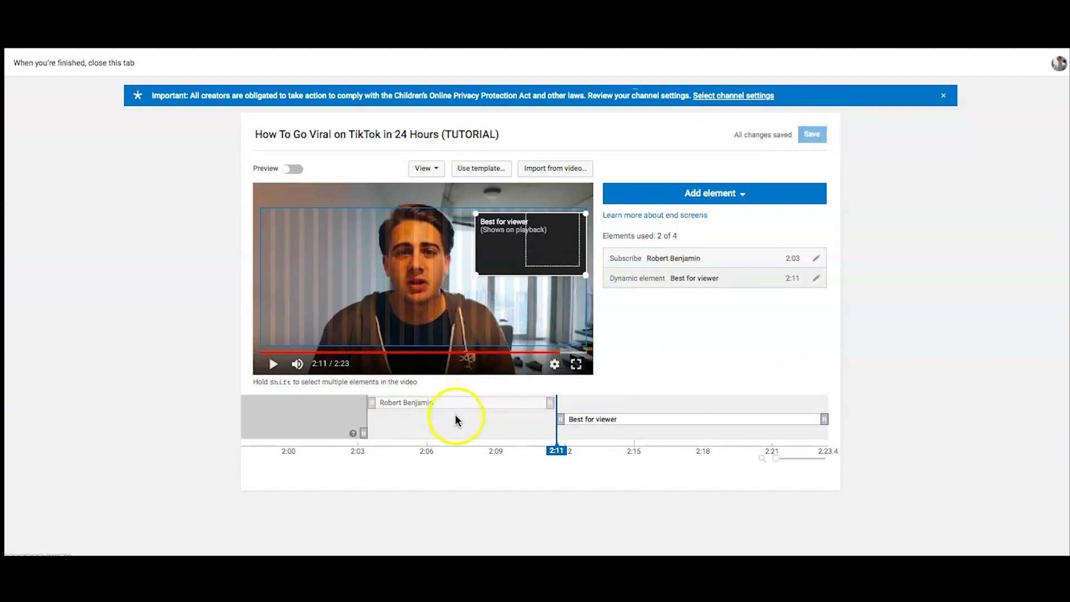
{"action": "left_click", "coordinate": [289, 169]}
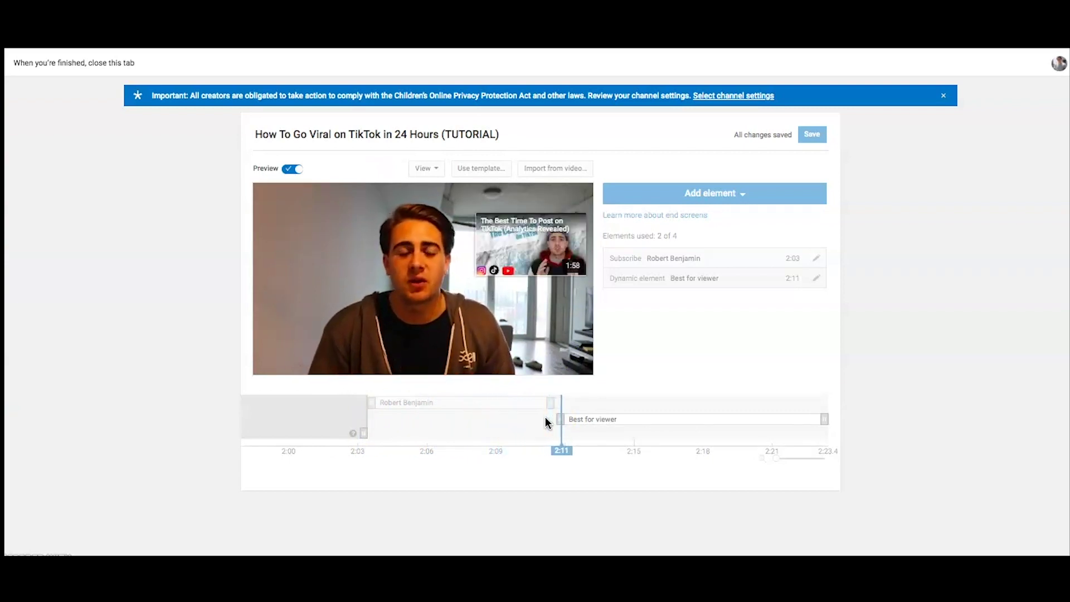
{"action": "left_click", "coordinate": [292, 170]}
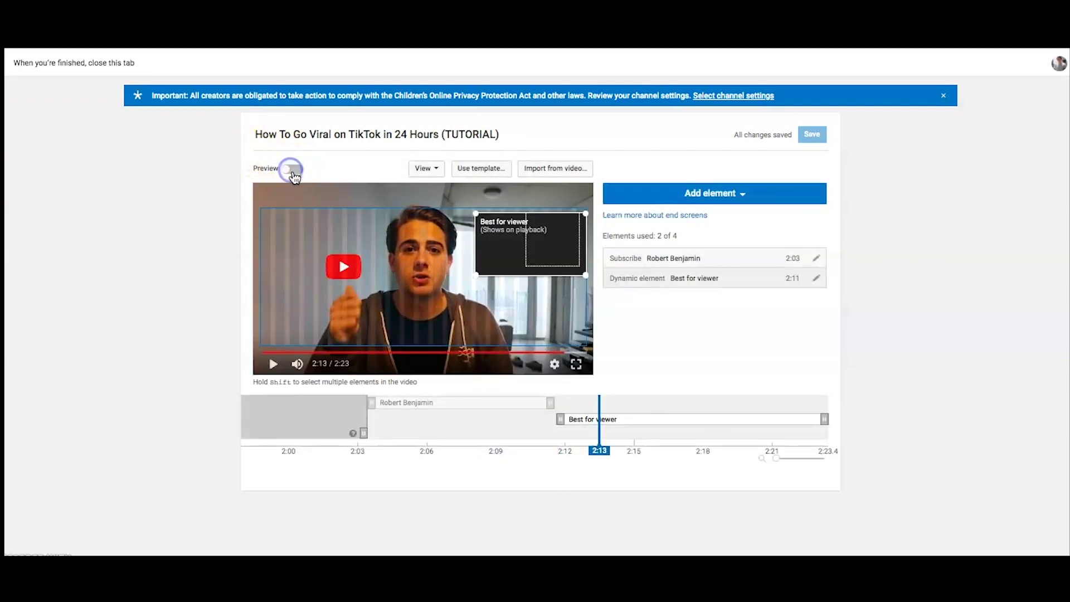